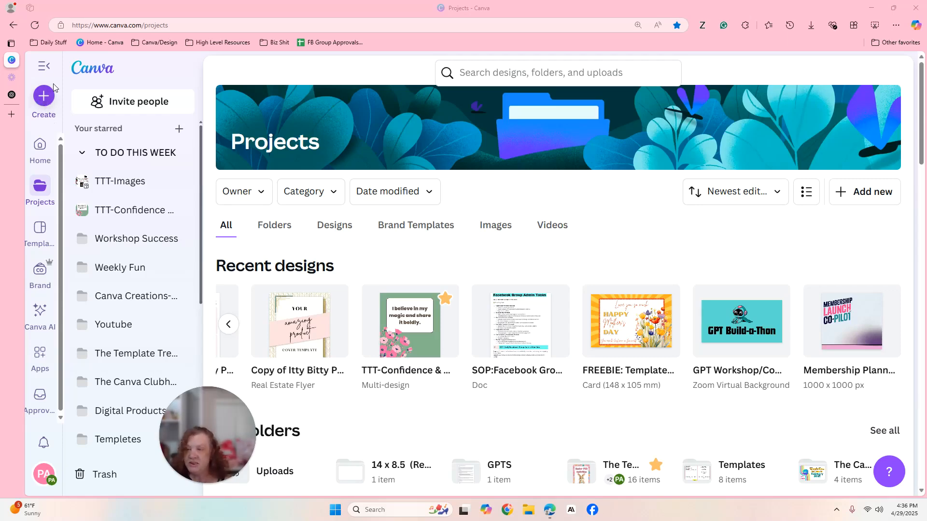
Create a new blank sheet and enter the headers Saying, Title, Name and Image across cells A1 to D1.
click(43, 96)
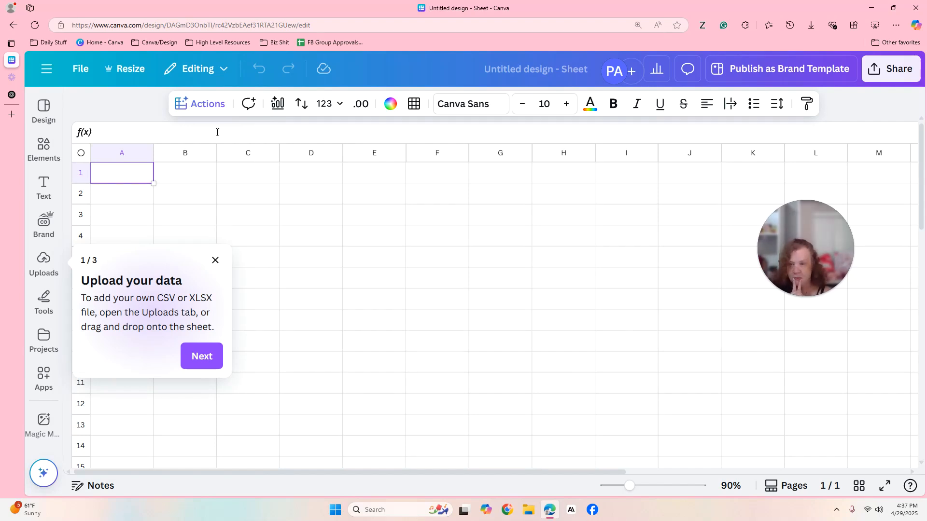
double_click(124, 172)
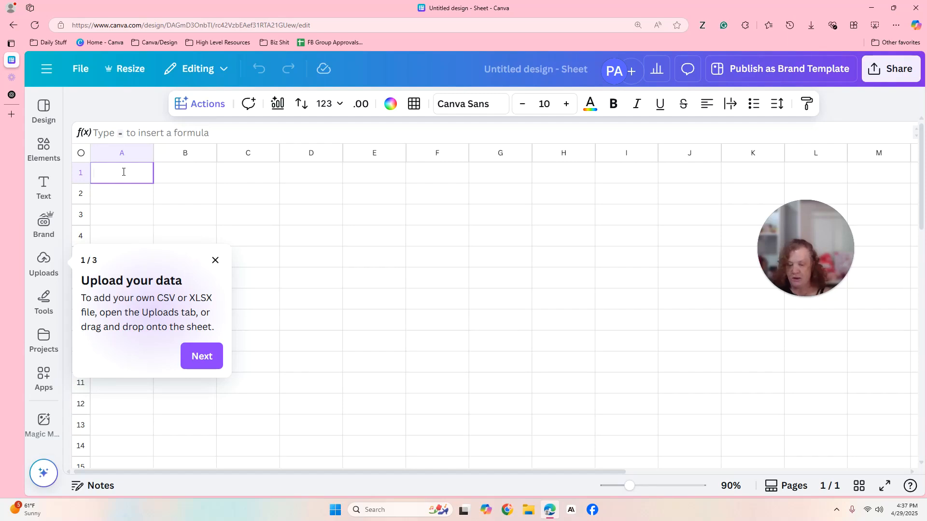
text(Saying)
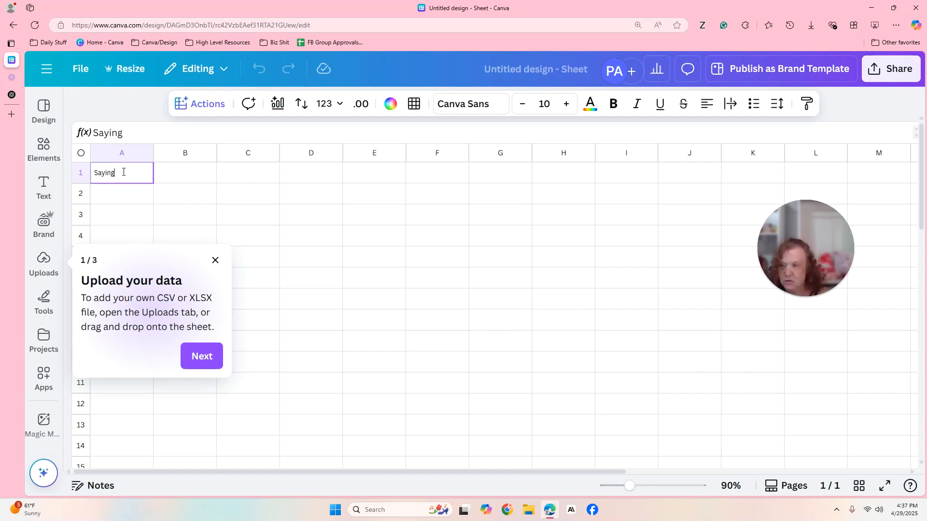
click(198, 172)
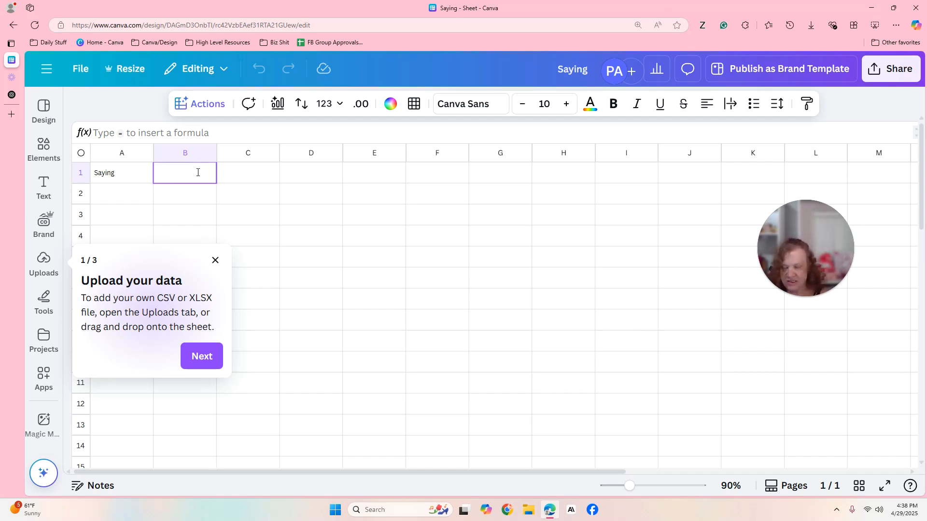
text(Title)
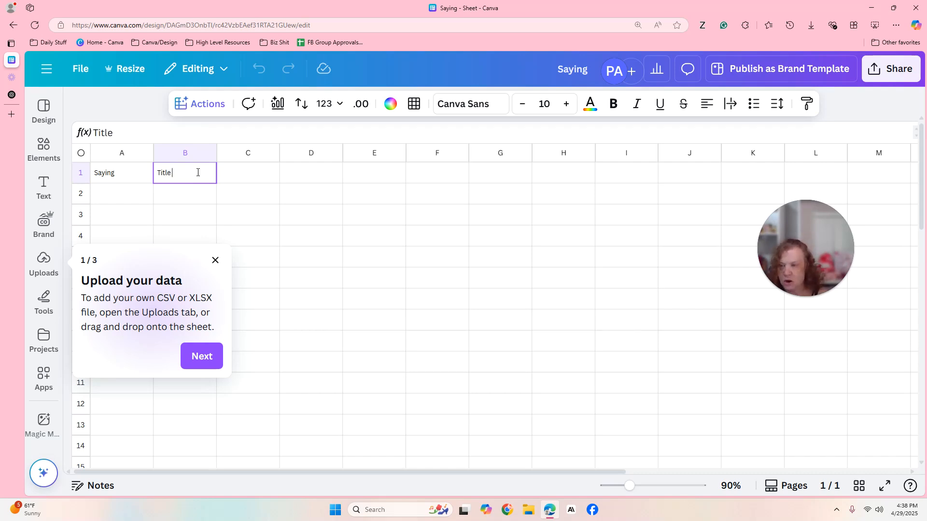
click(262, 179)
text(Name)
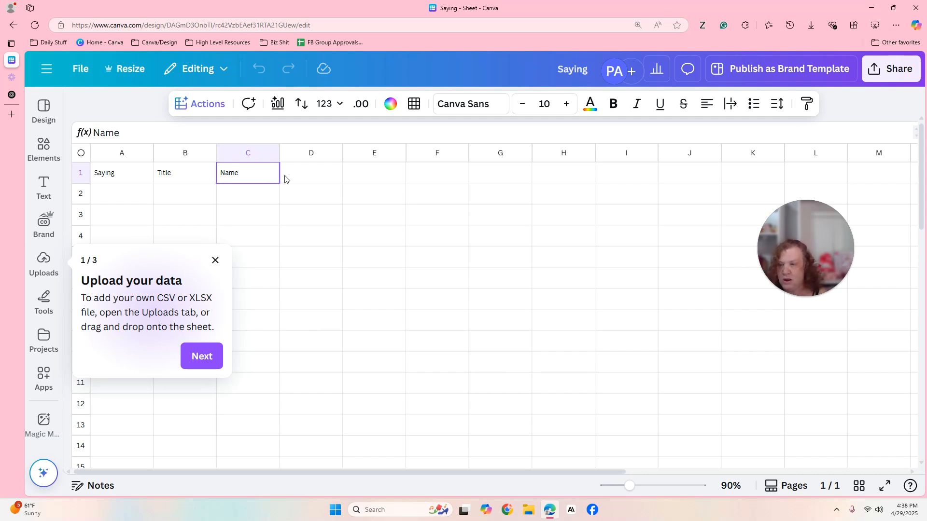
click(304, 180)
text(Image)
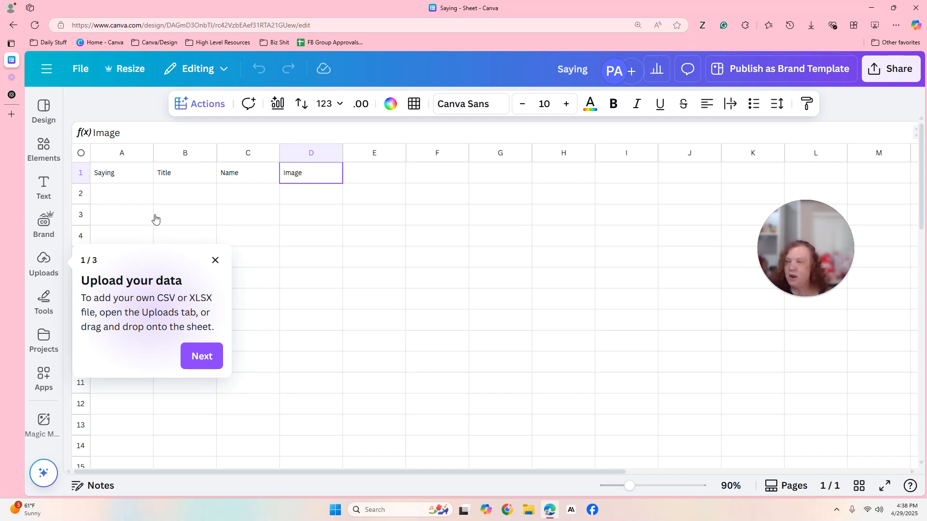
Switch to ChatGPT and copy the first ten entries of the 20 Sayings for Women Who Are Thriving.
click(43, 264)
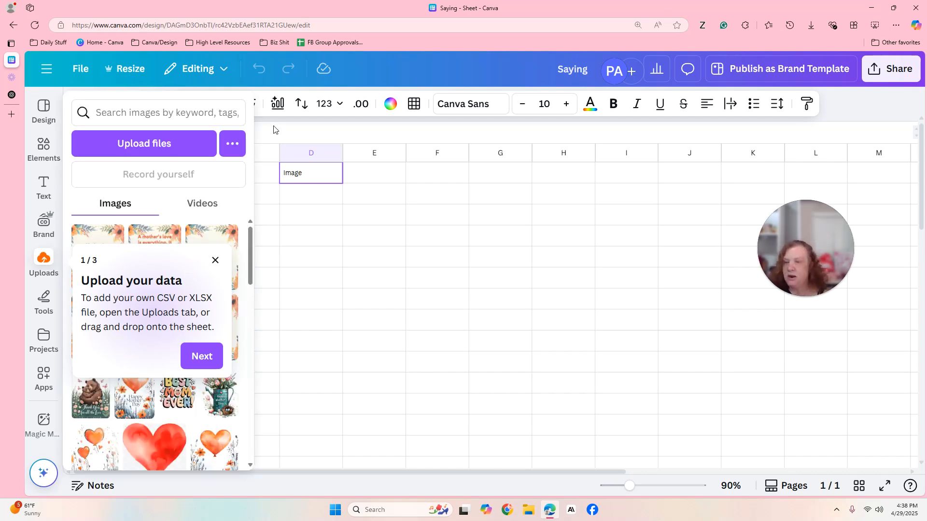
click(12, 94)
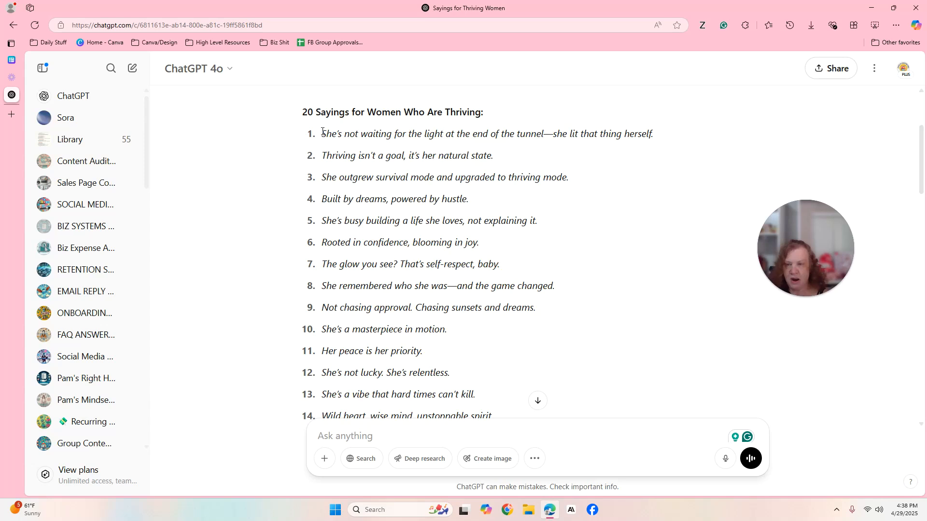
drag(323, 131, 481, 334)
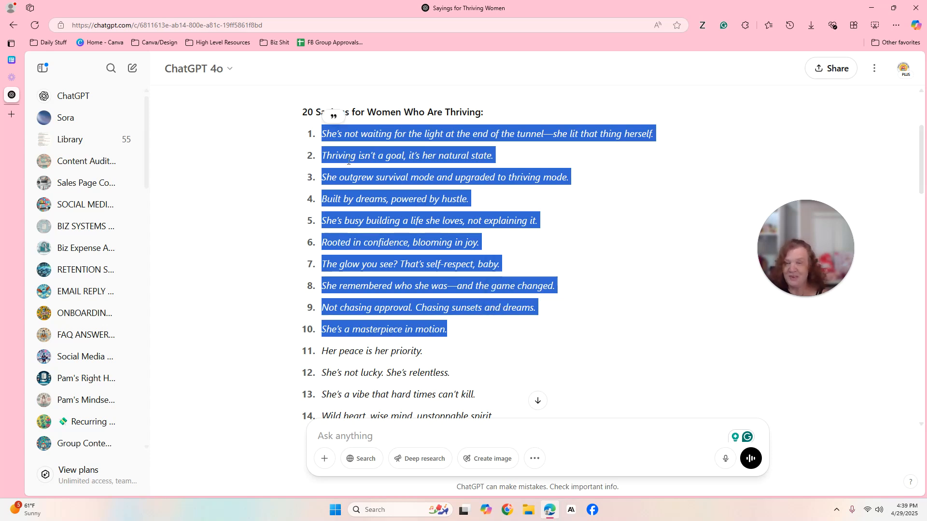
right_click(372, 130)
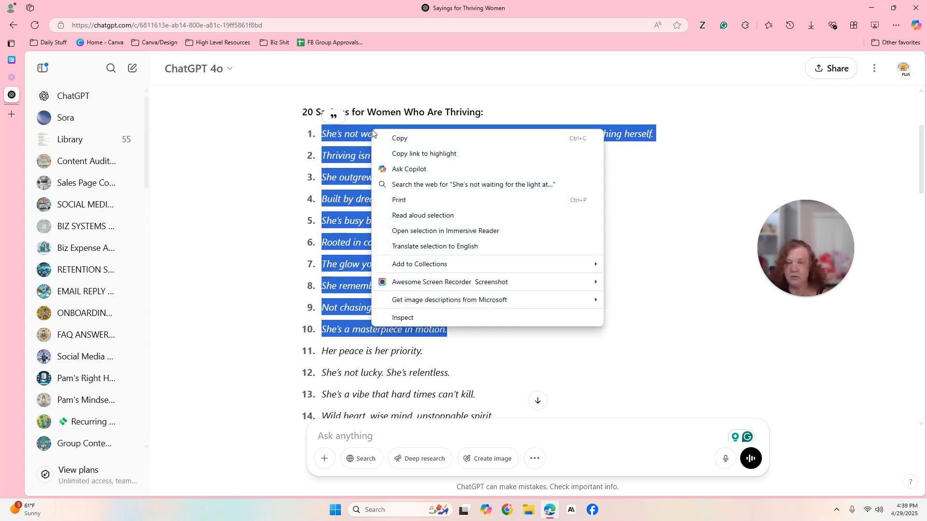
click(397, 138)
Return to the ChatGPT list of sayings and recopy sayings 1 to 10.
mouse_move(15, 81)
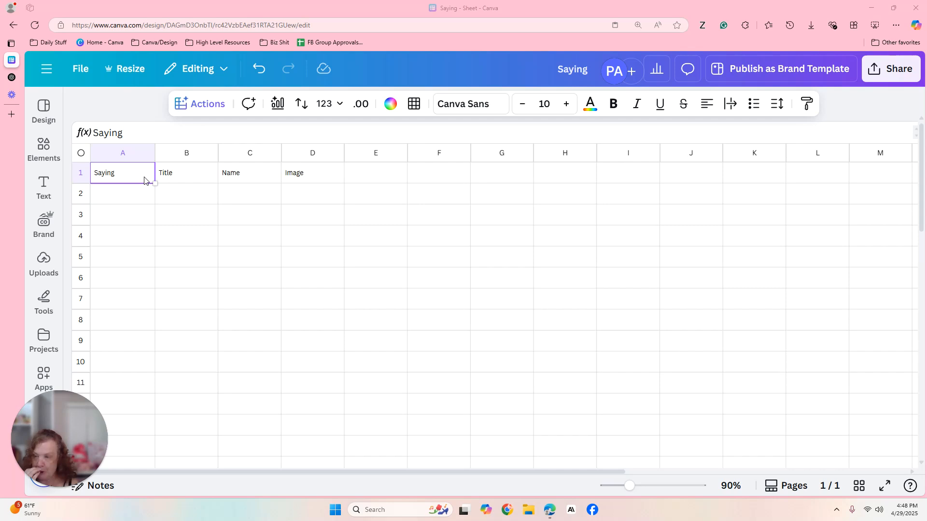
click(11, 78)
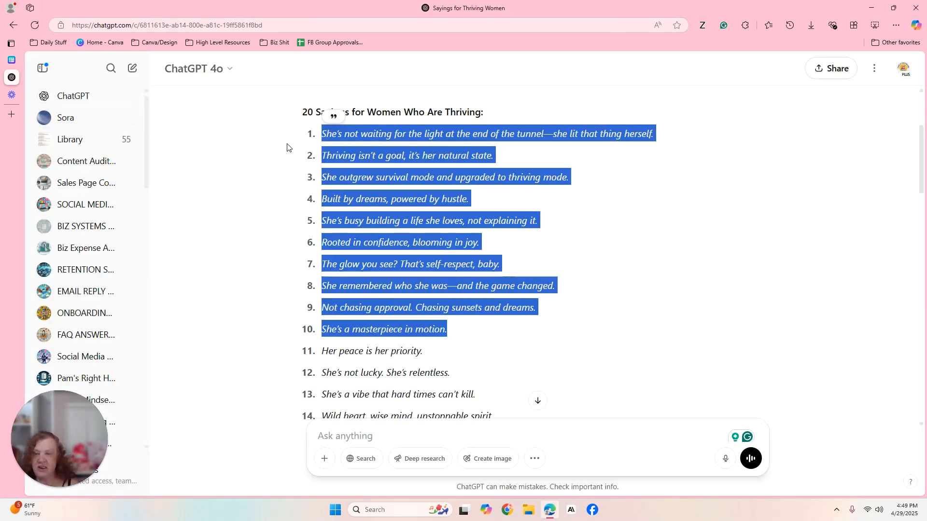
click(325, 133)
drag(324, 131, 609, 332)
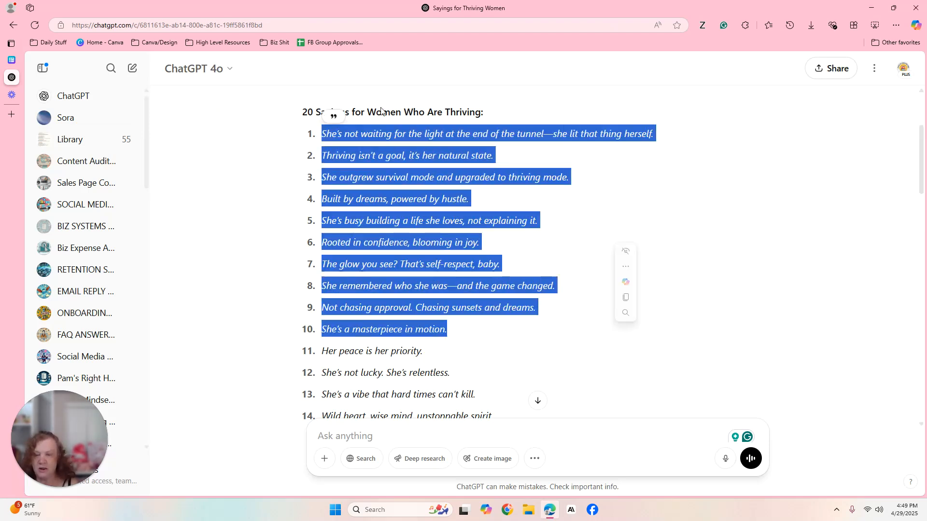
right_click(373, 136)
click(395, 144)
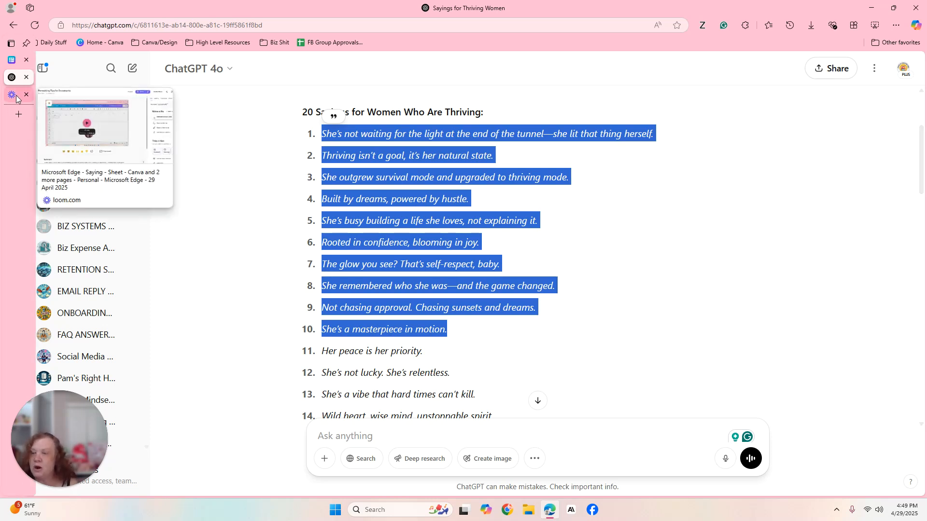
Switch back to the Canva sheet and paste the ten copied sayings as values only, starting in cell A2.
click(12, 60)
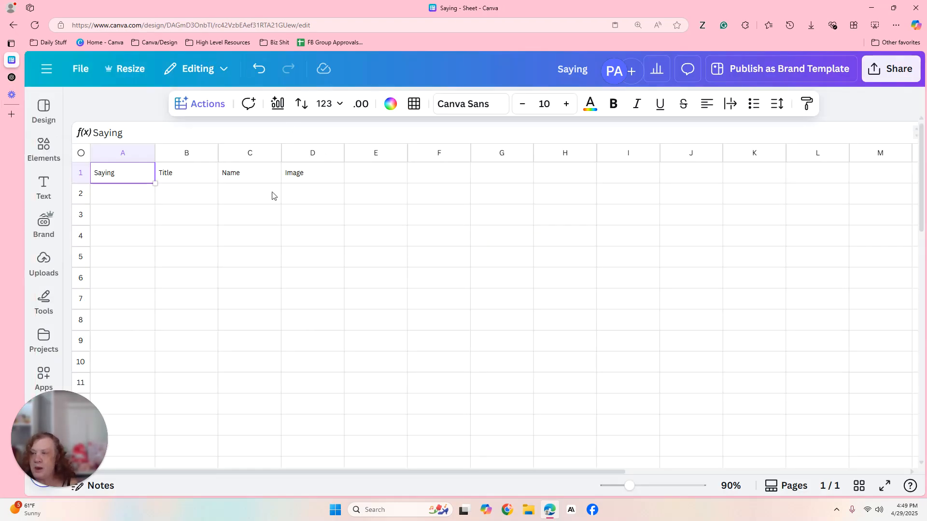
click(115, 198)
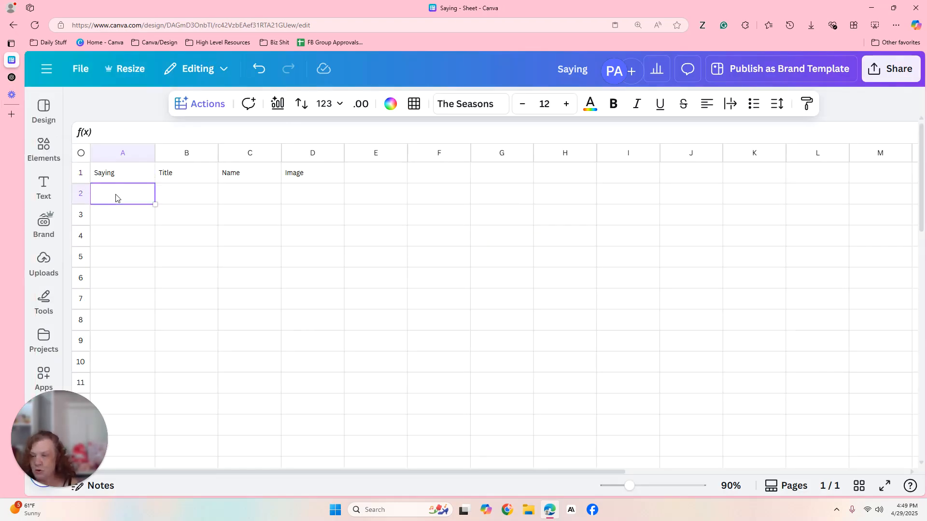
right_click(116, 198)
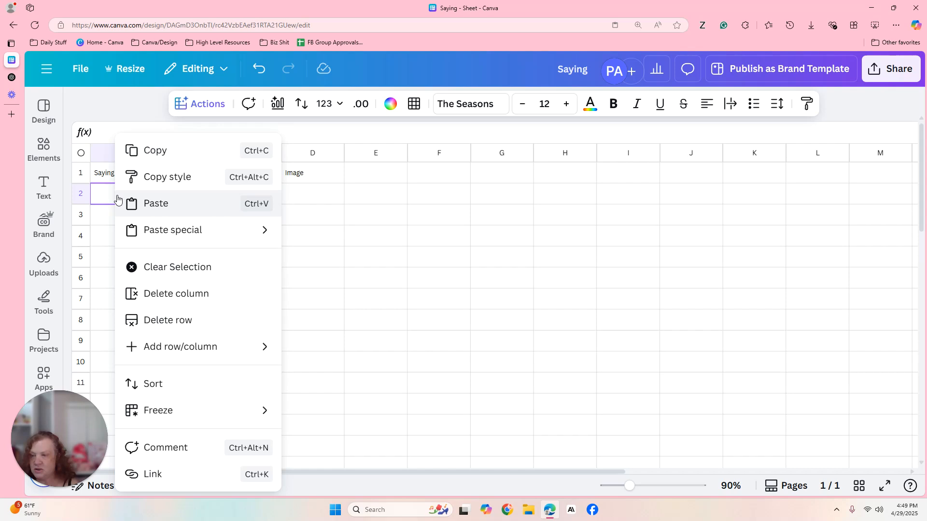
mouse_move(241, 236)
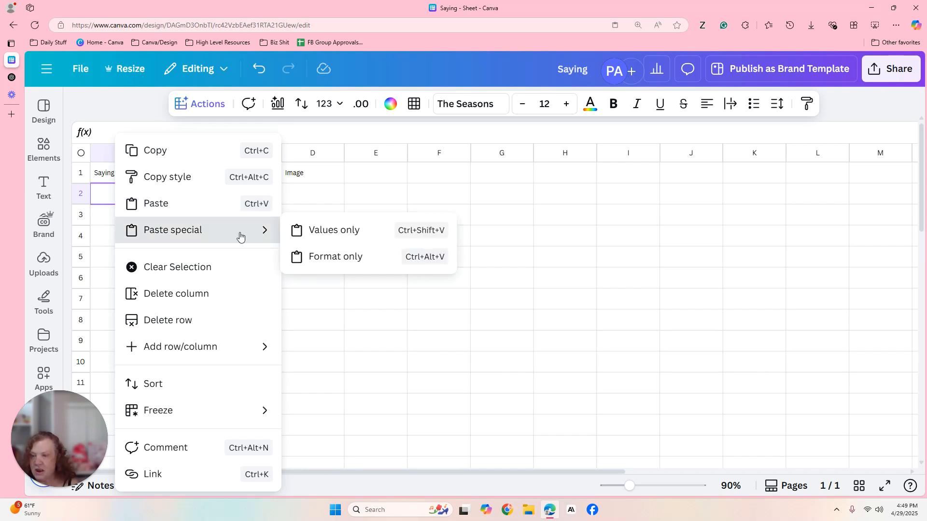
click(328, 236)
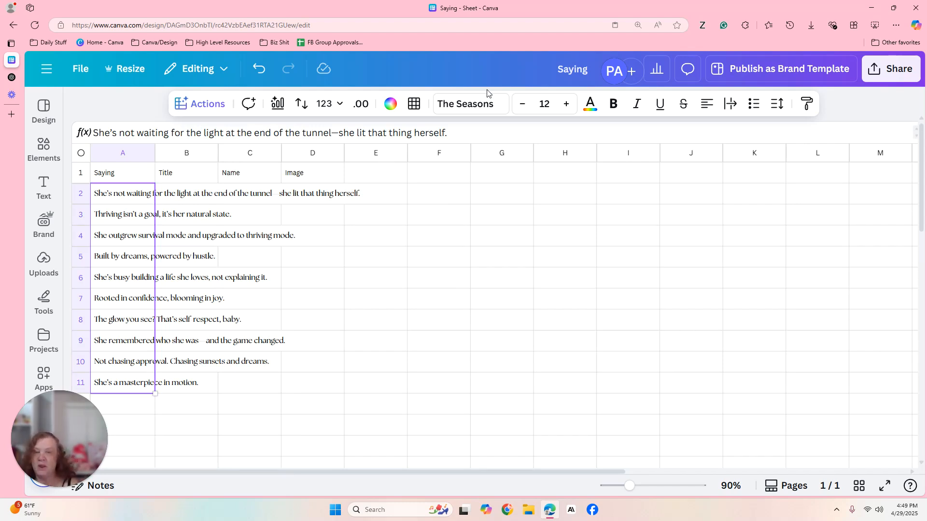
Set the font of the pasted sayings to Merriweather and widen column A to fit the longest saying.
click(486, 106)
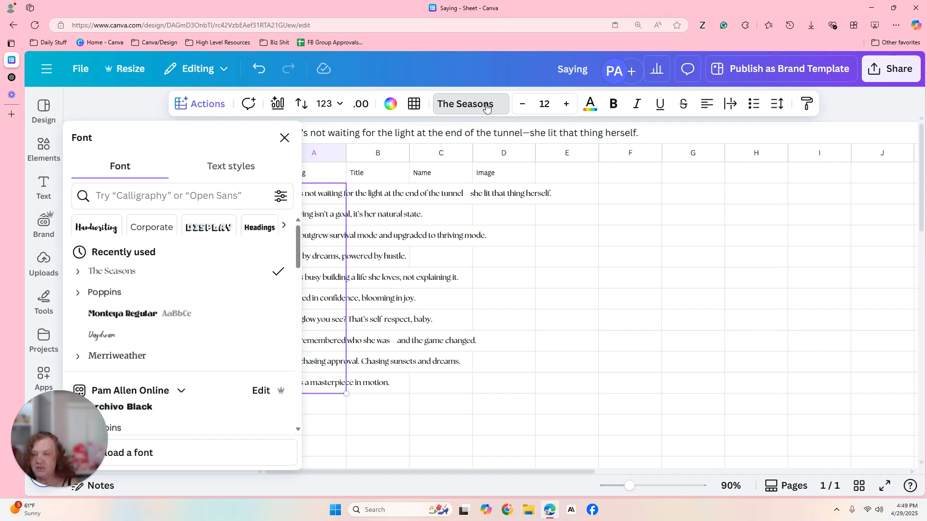
click(129, 318)
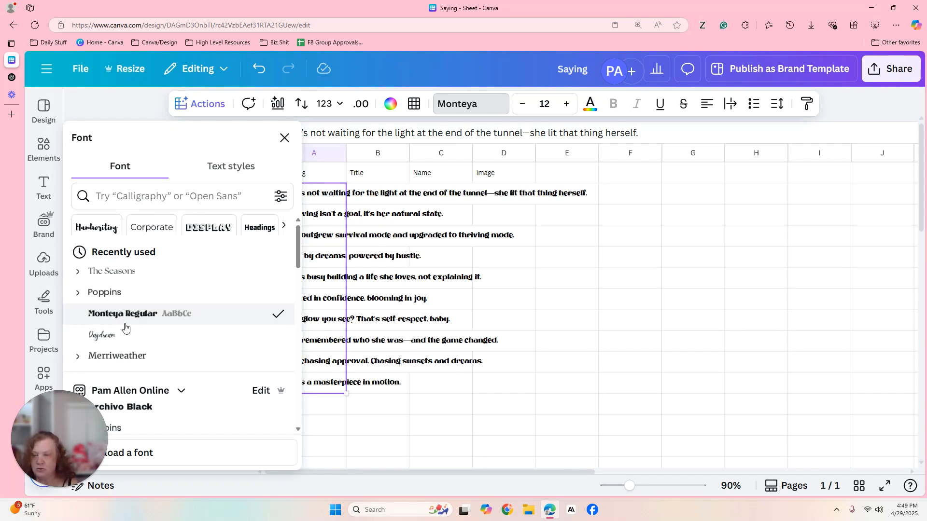
click(128, 357)
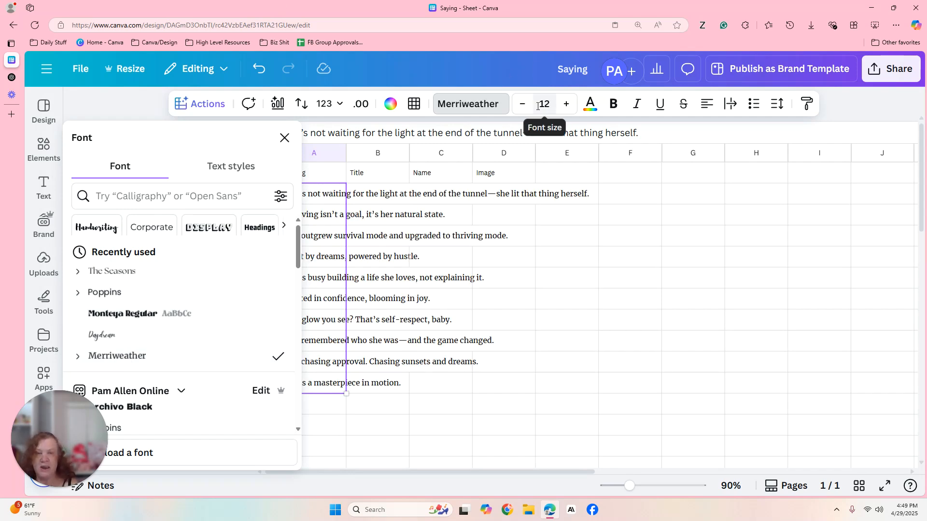
click(285, 139)
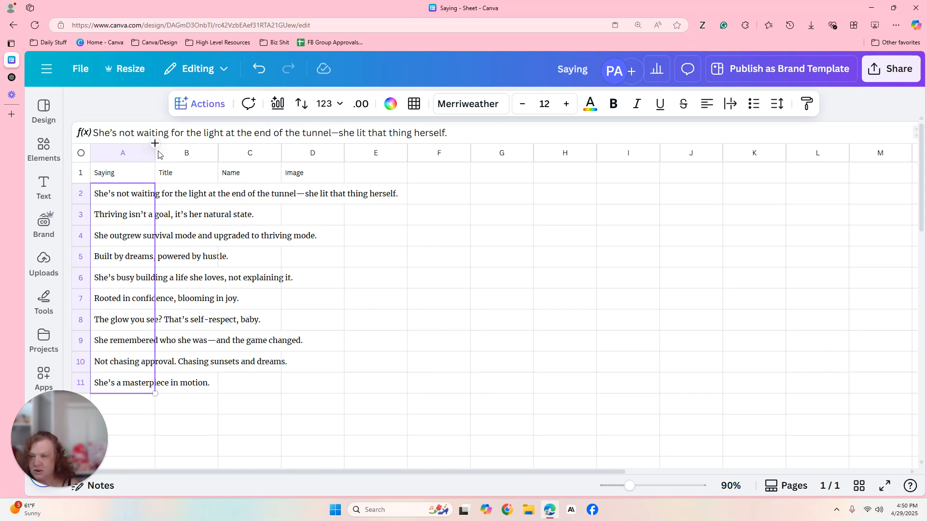
drag(154, 151, 402, 149)
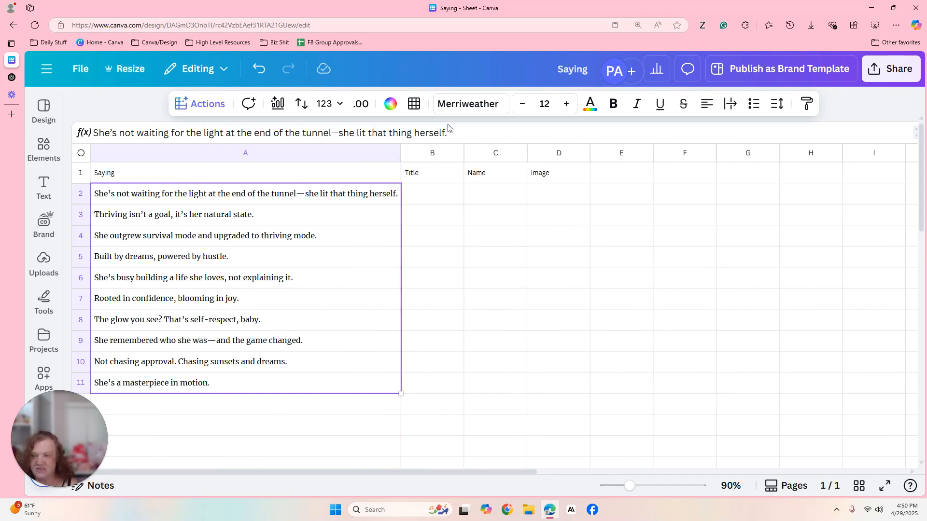
click(482, 126)
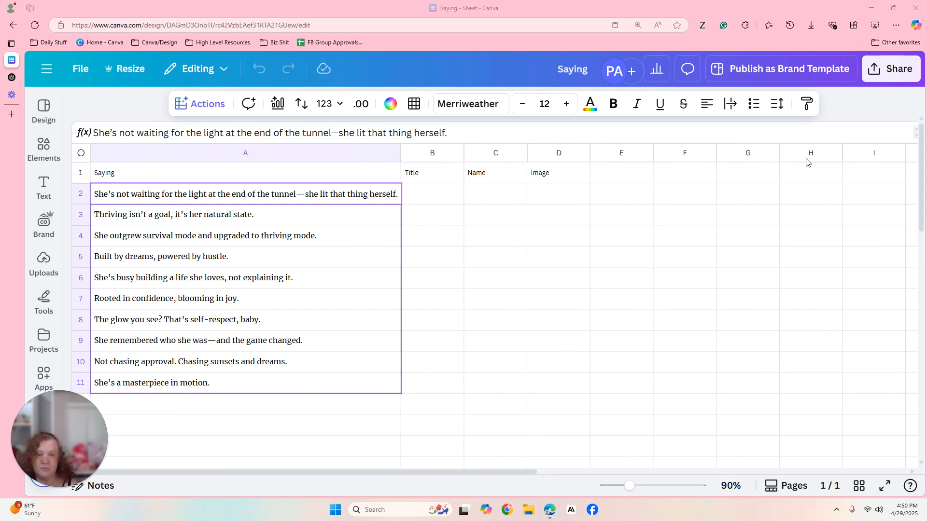
click(477, 129)
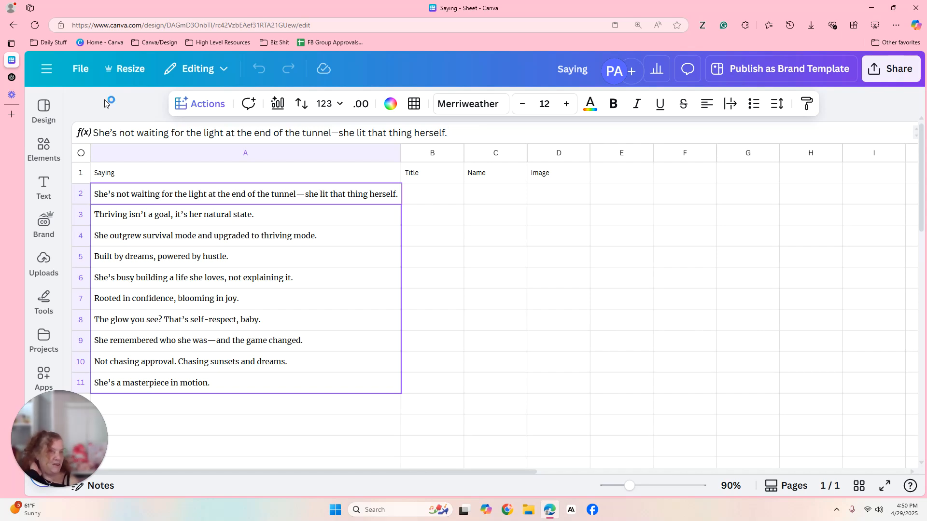
click(552, 425)
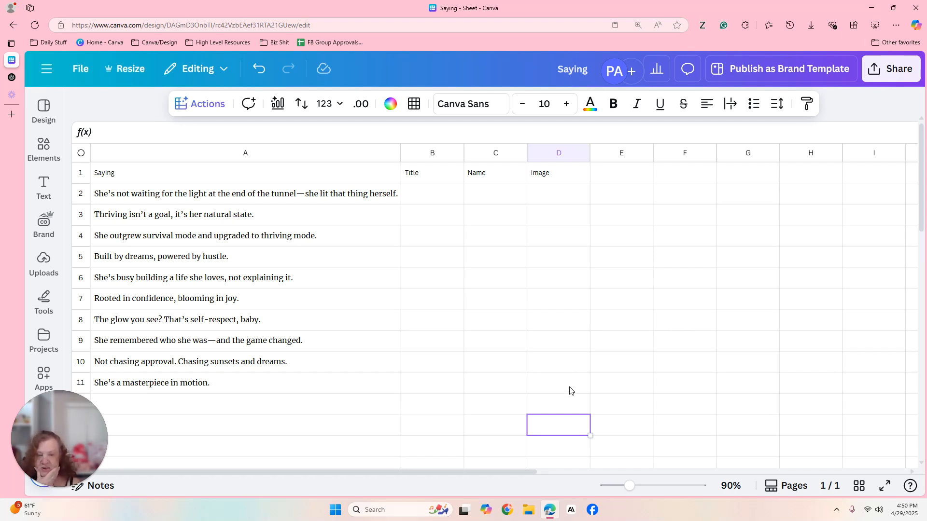
Select the range A1:C11 in the sheet and undo the accidental fill over row 11.
click(467, 377)
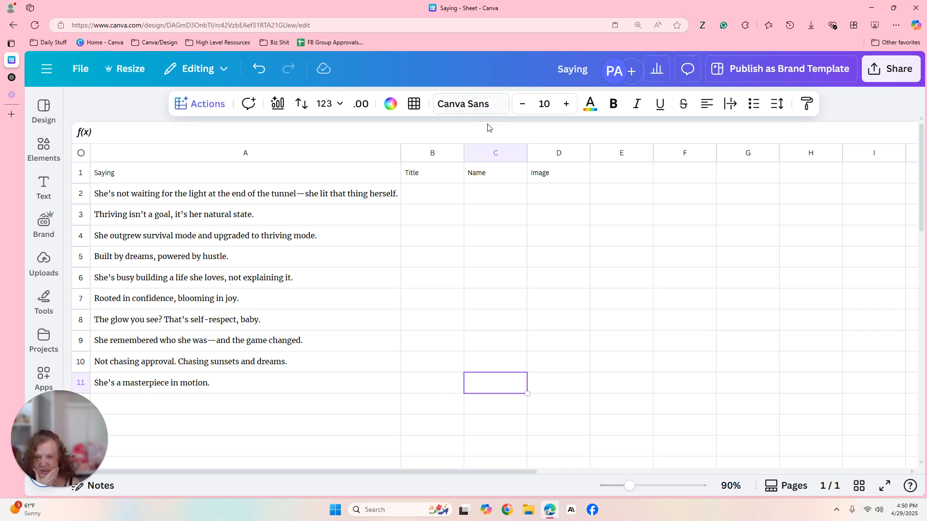
drag(465, 371, 291, 180)
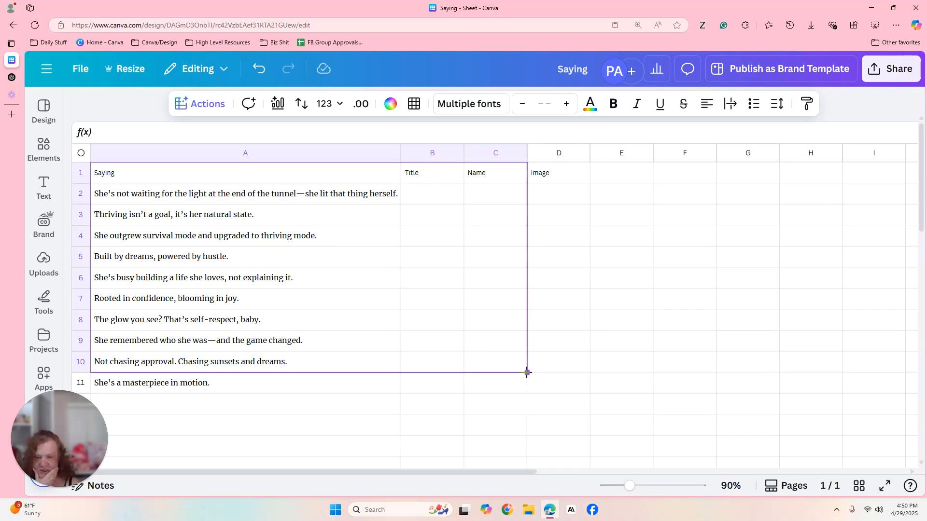
mouse_move(526, 375)
mouse_down()
mouse_move(524, 385)
mouse_move(528, 377)
mouse_up()
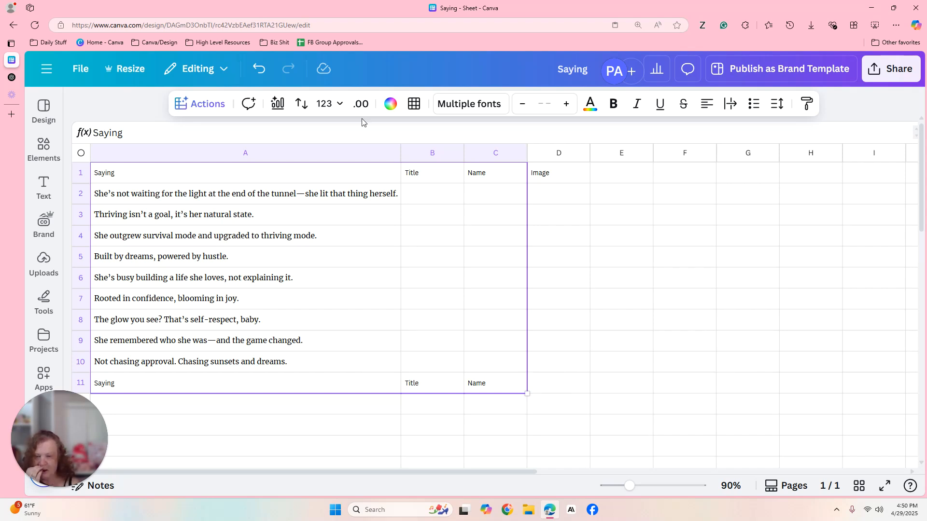
click(256, 69)
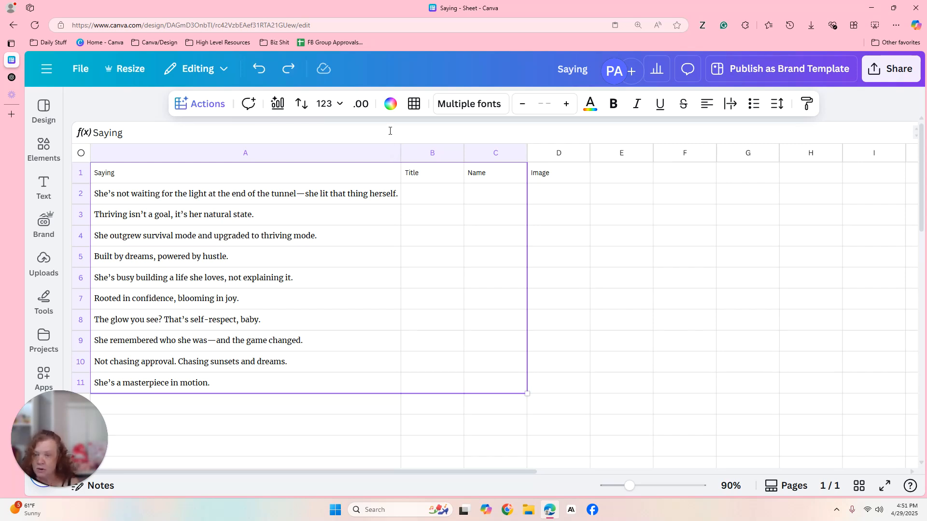
Generate entries for the blank Title and Name cells with Fill empty cells and insert them into the sheet.
click(205, 104)
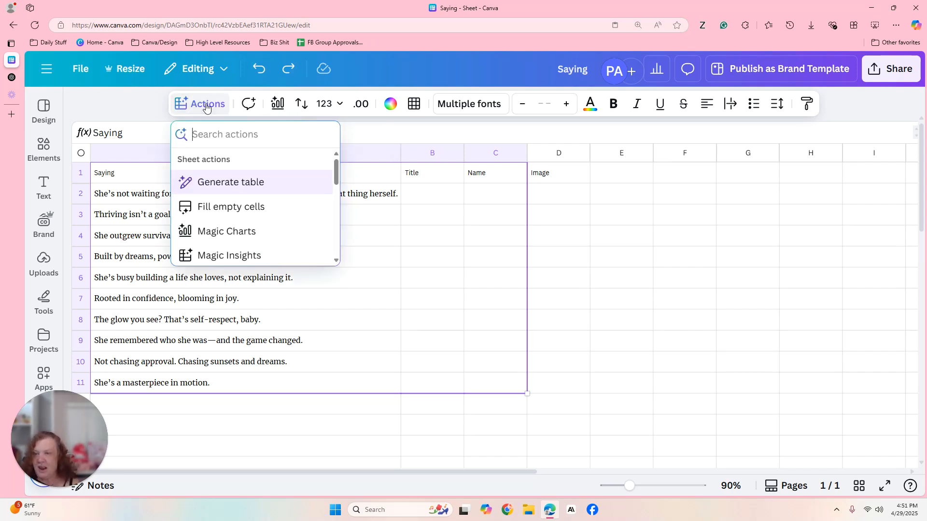
click(241, 213)
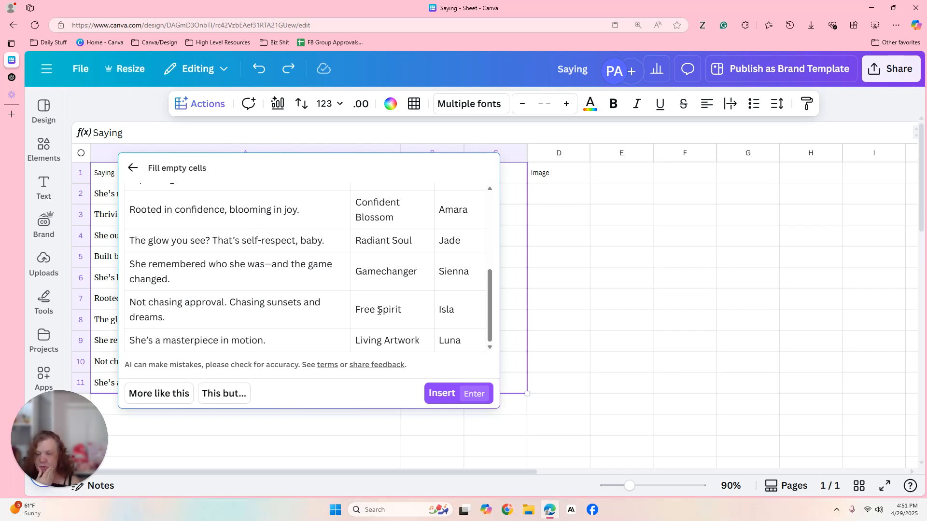
mouse_move(489, 291)
mouse_down()
mouse_move(489, 200)
mouse_move(487, 309)
mouse_up()
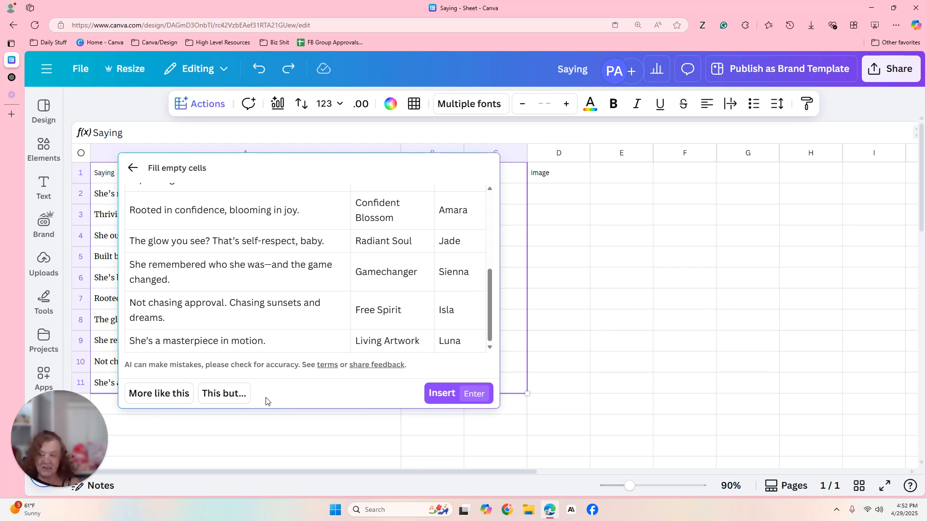
click(441, 395)
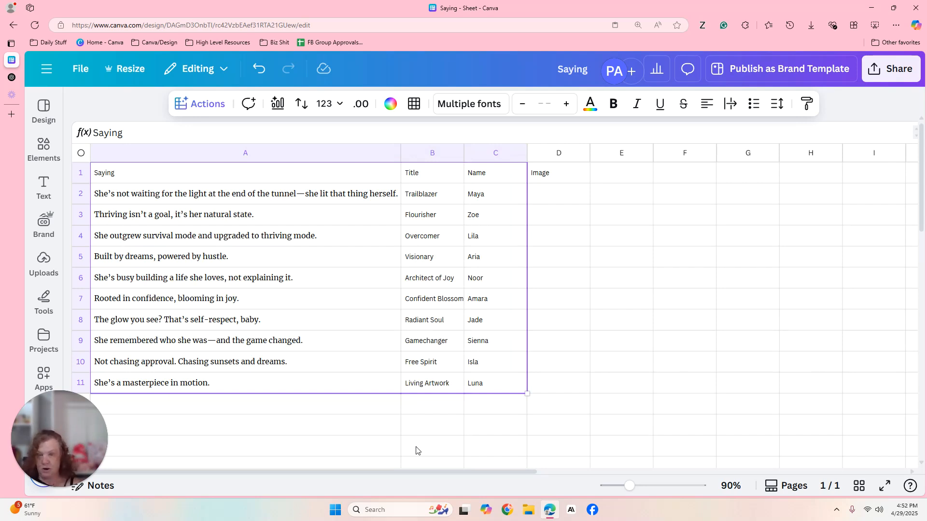
Select cell D11 and search the elements library for "photo".
click(538, 138)
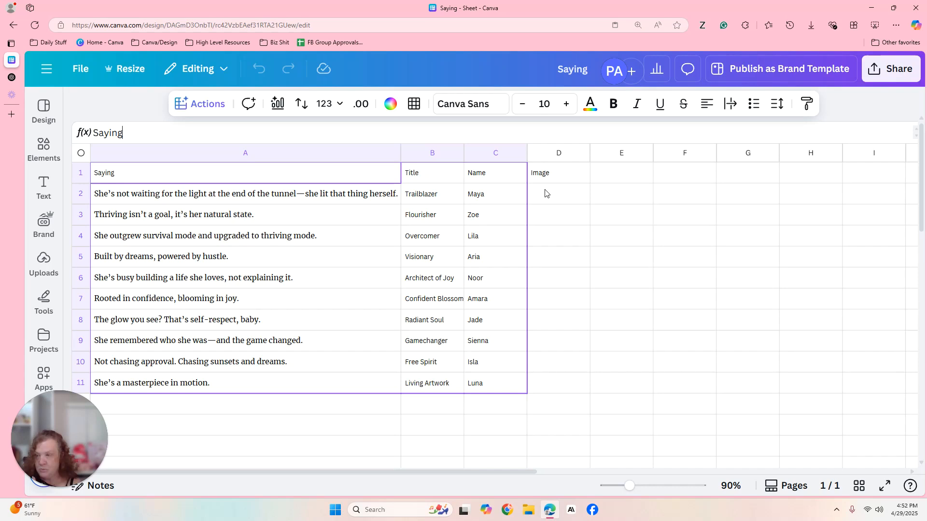
click(43, 148)
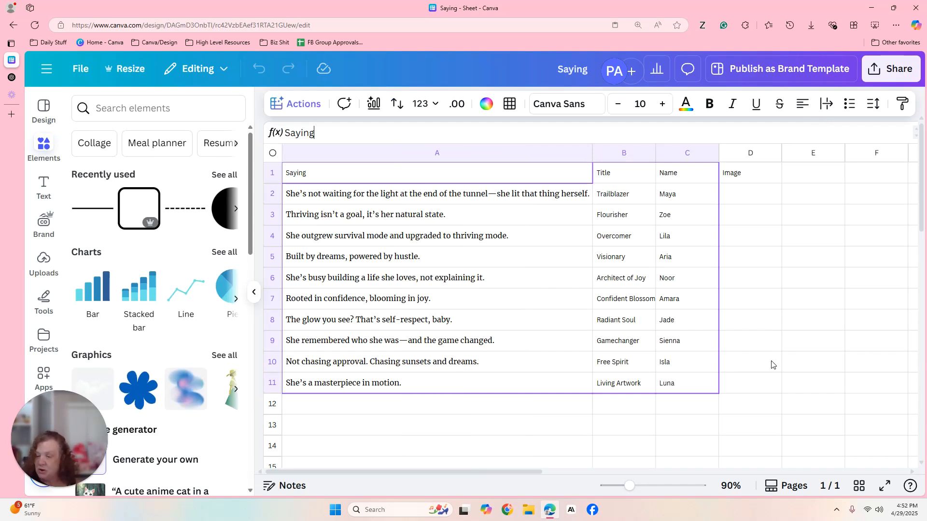
click(764, 382)
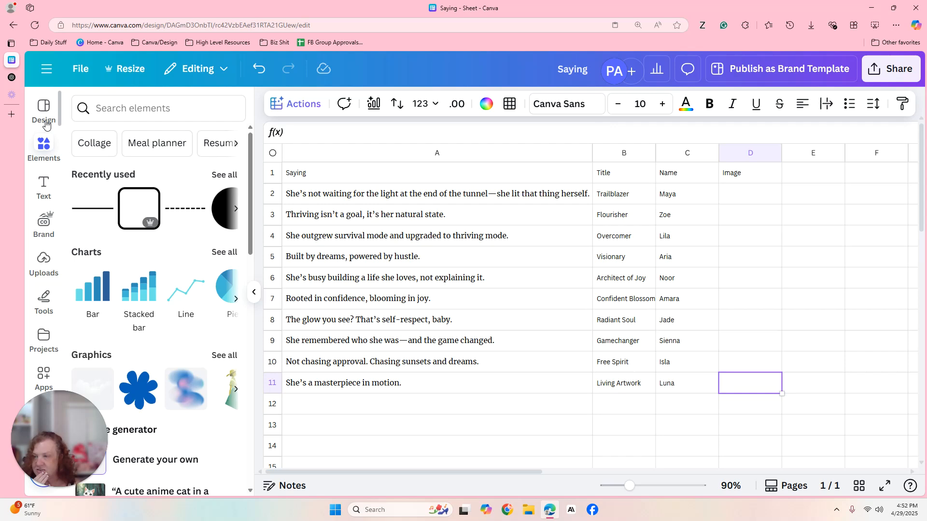
click(120, 109)
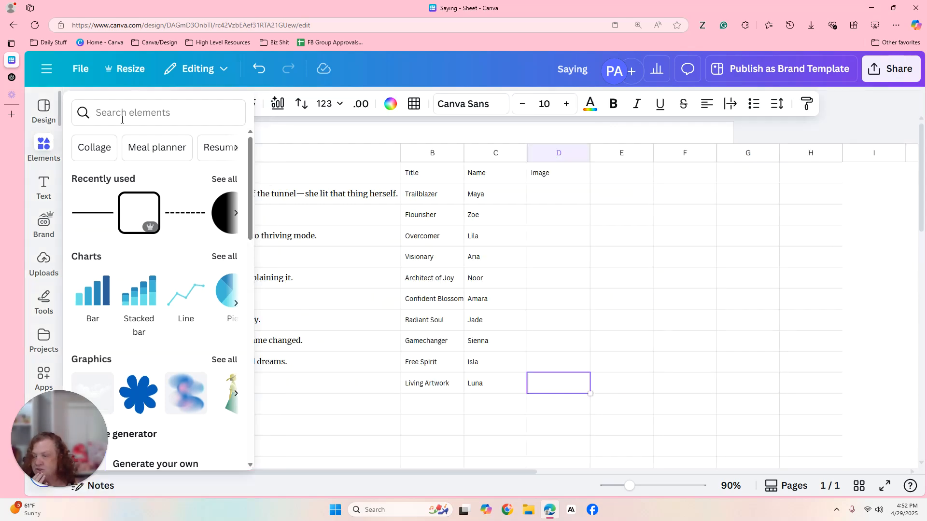
text(photo)
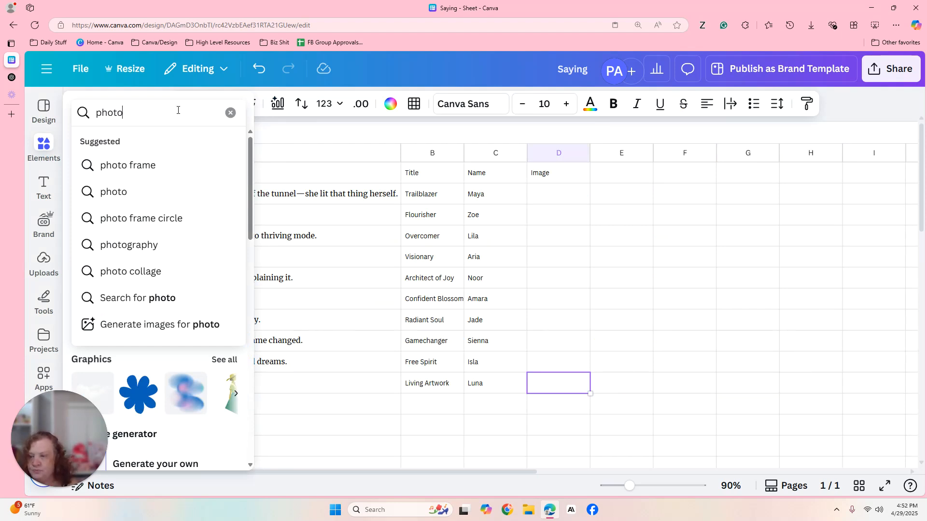
key(Return)
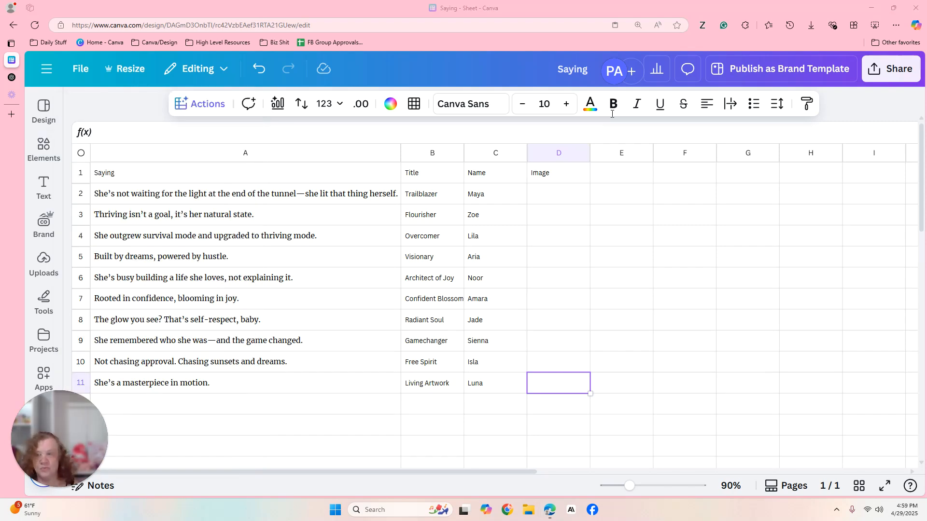
Reopen the element search and limit its results to photos.
click(44, 109)
click(44, 109)
click(43, 147)
click(207, 140)
click(151, 106)
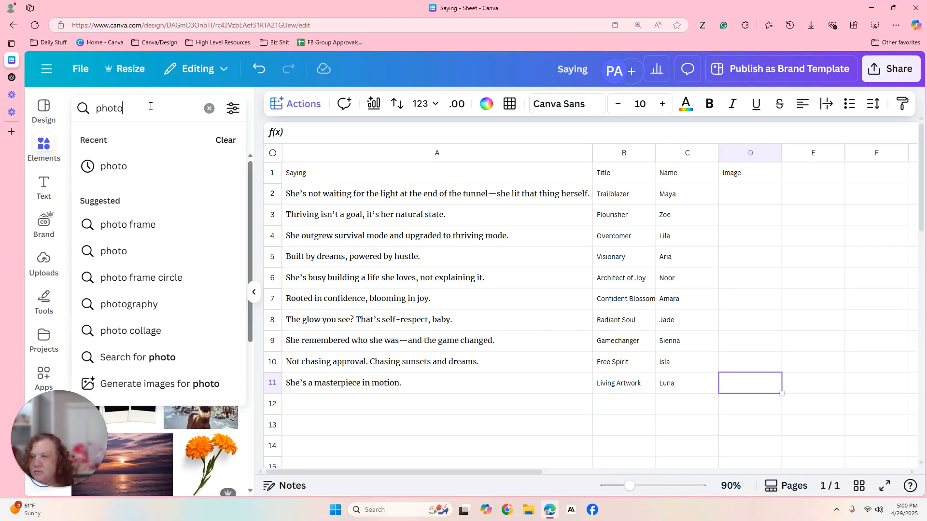
Replace the photo search term with the suggested "business woman".
drag(122, 108, 87, 108)
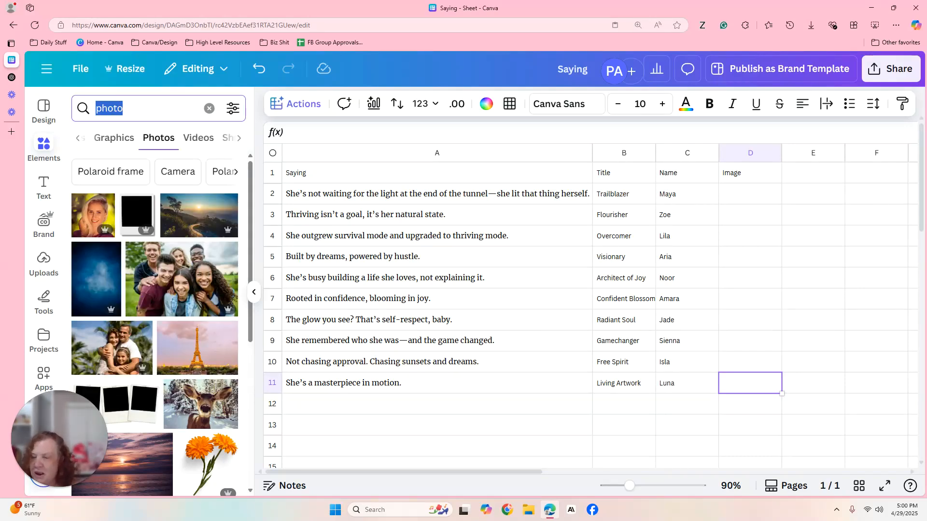
text(women)
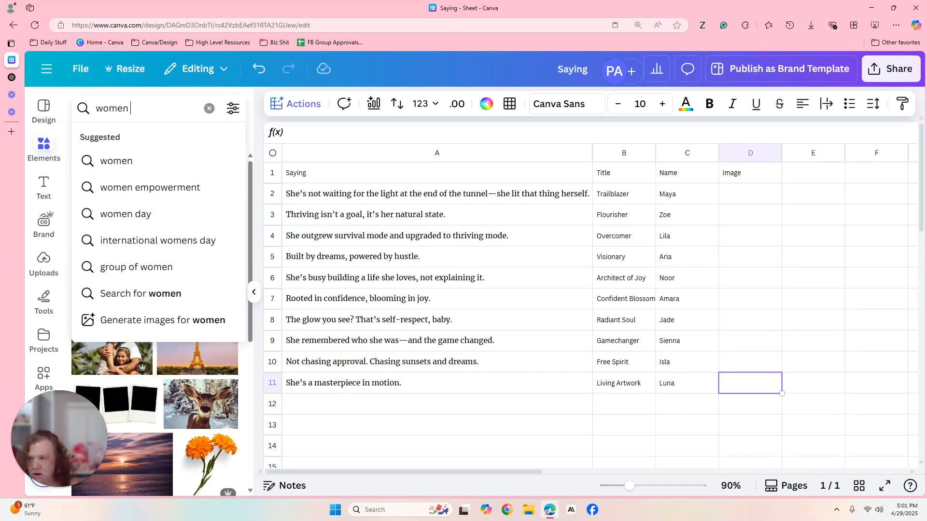
key(BackSpace)
key(BackSpace)
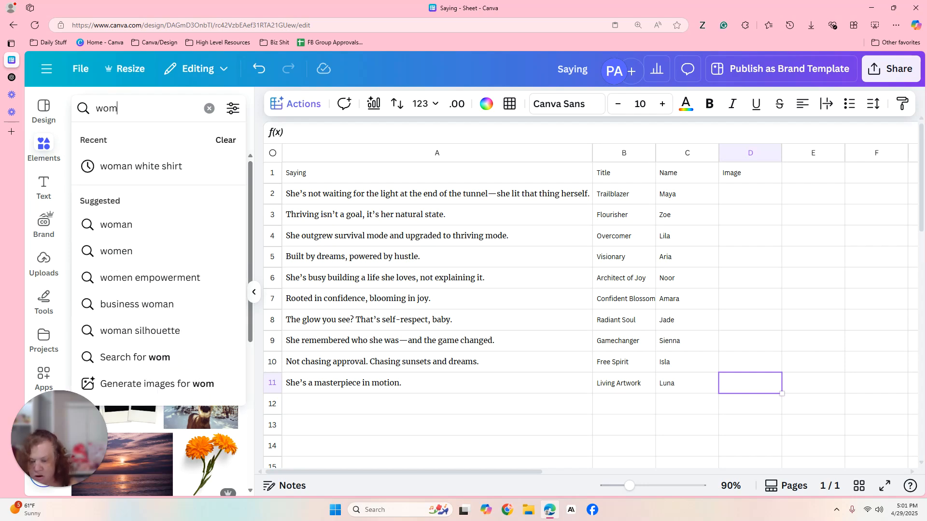
text(on)
key(BackSpace)
key(BackSpace)
text(an)
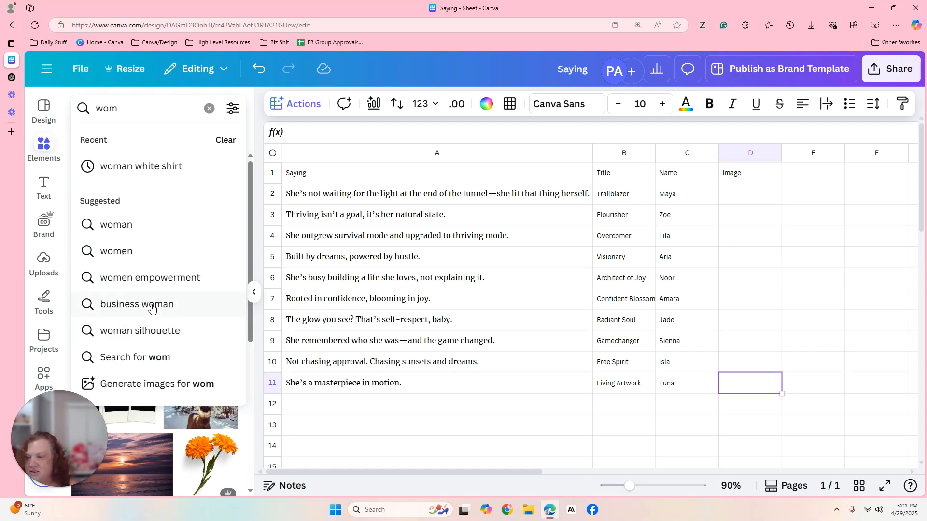
click(152, 304)
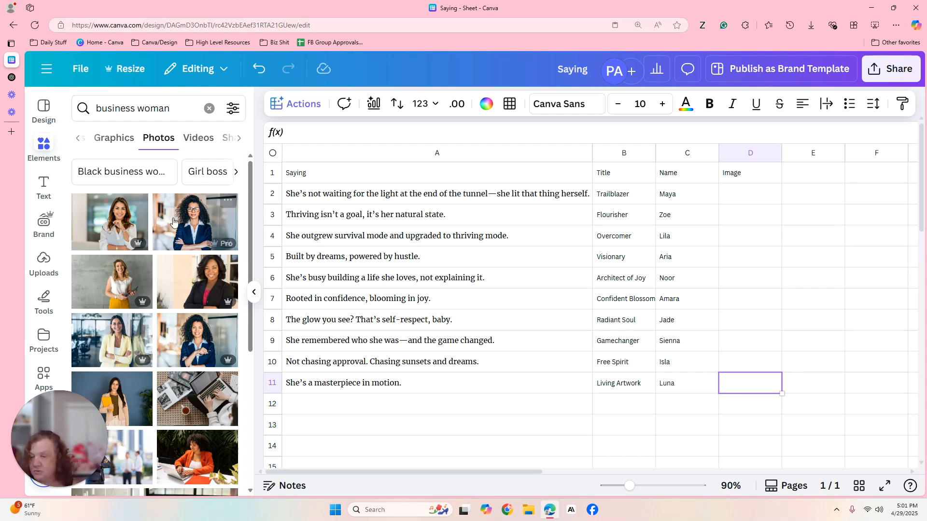
Place a different business woman portrait in each Image cell from D2 to D6.
drag(198, 235, 744, 194)
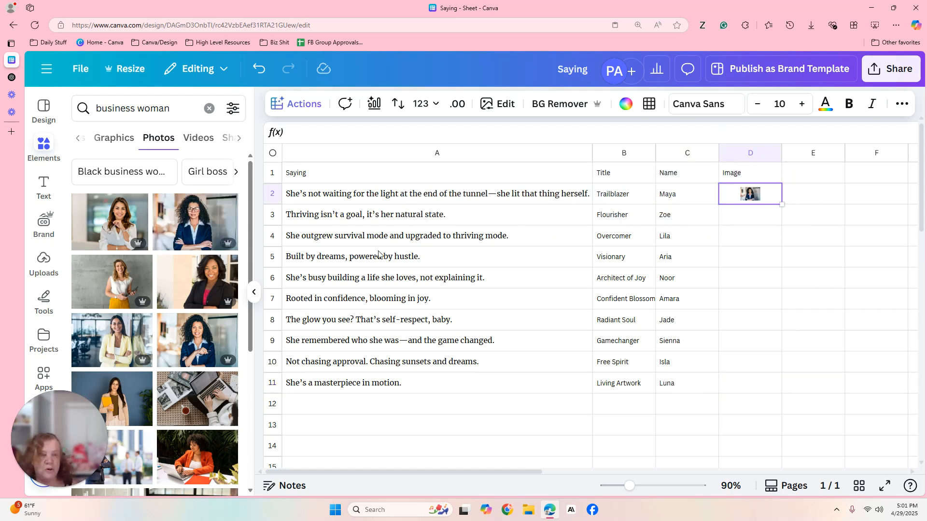
drag(227, 266, 751, 215)
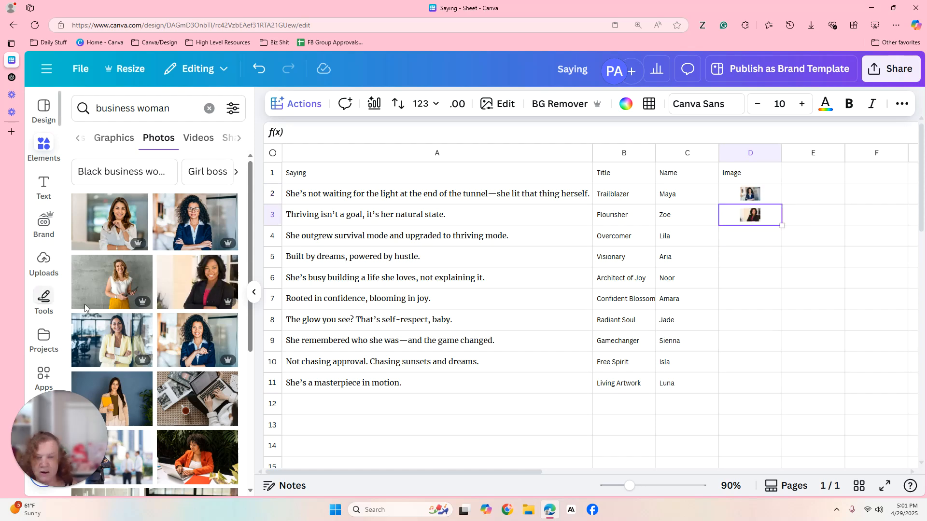
drag(117, 353, 751, 245)
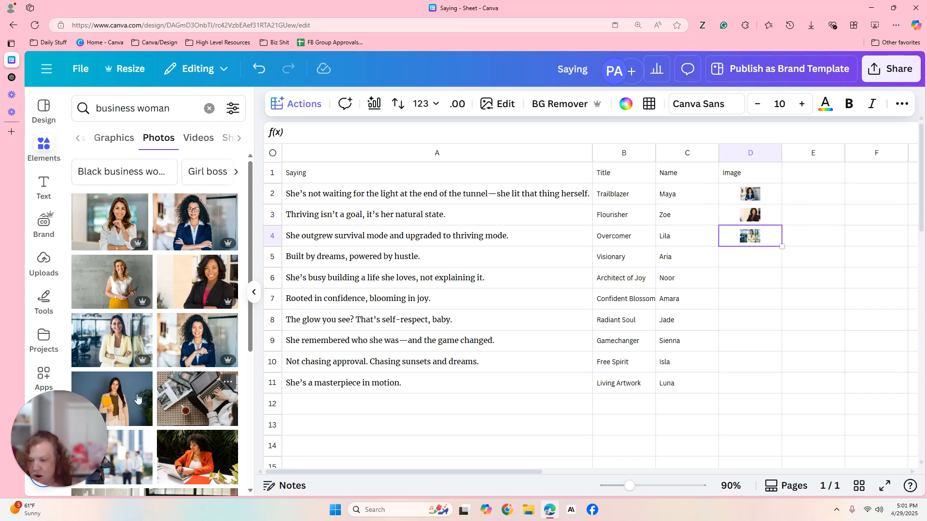
drag(139, 396, 747, 251)
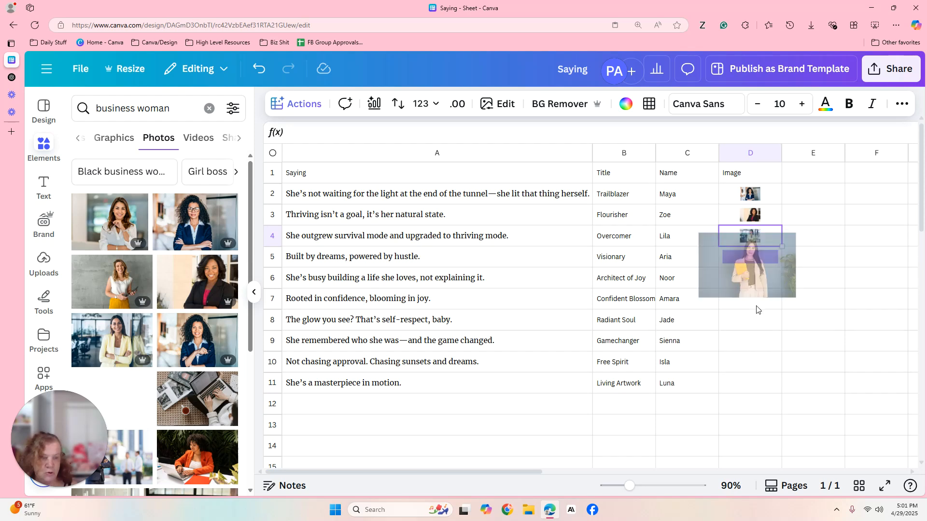
drag(757, 309, 756, 307)
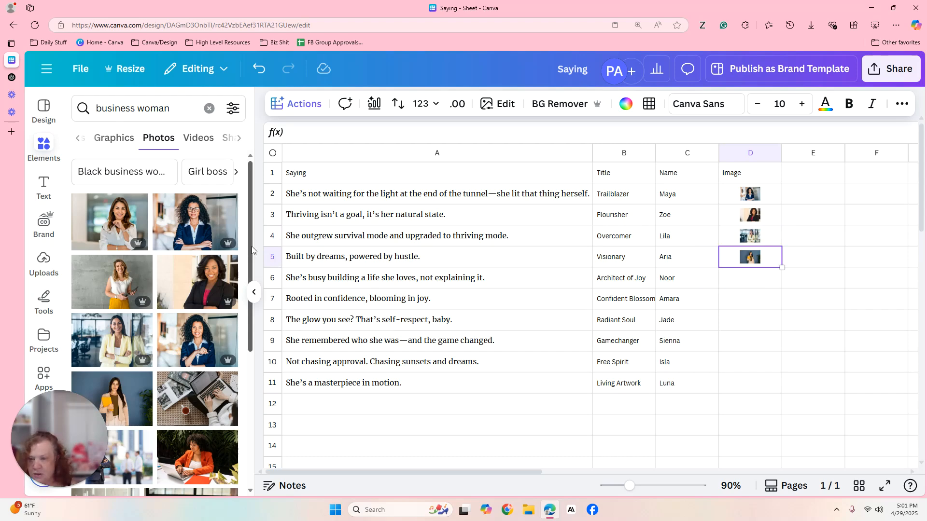
scroll(160, 338, down, 6)
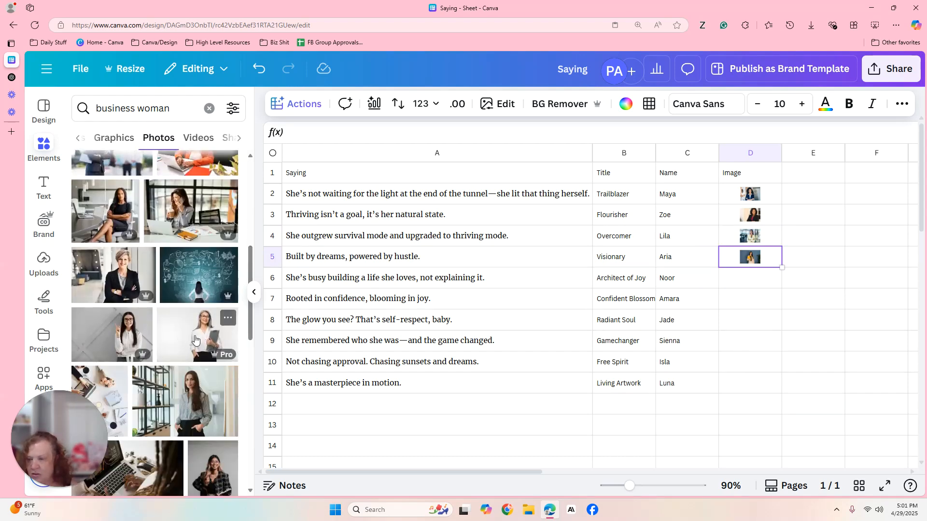
drag(113, 275, 739, 279)
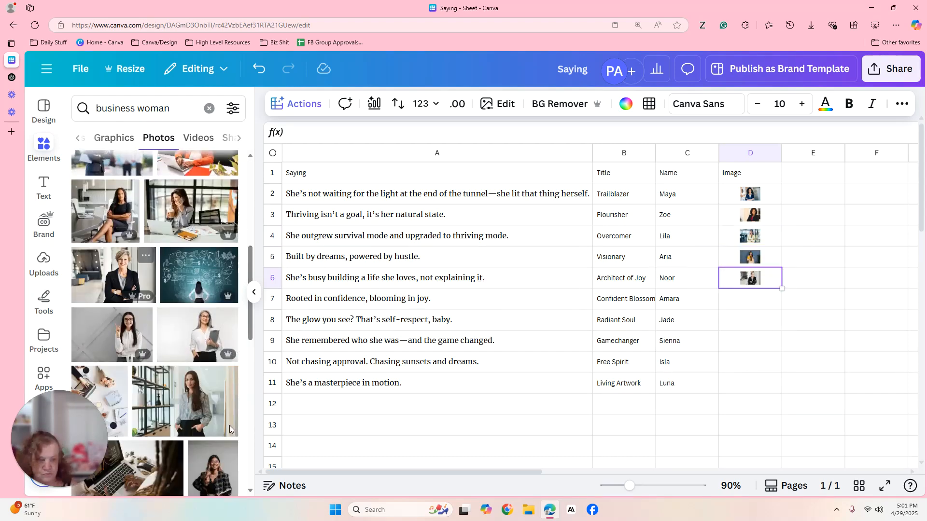
drag(226, 375, 679, 320)
drag(640, 286, 752, 303)
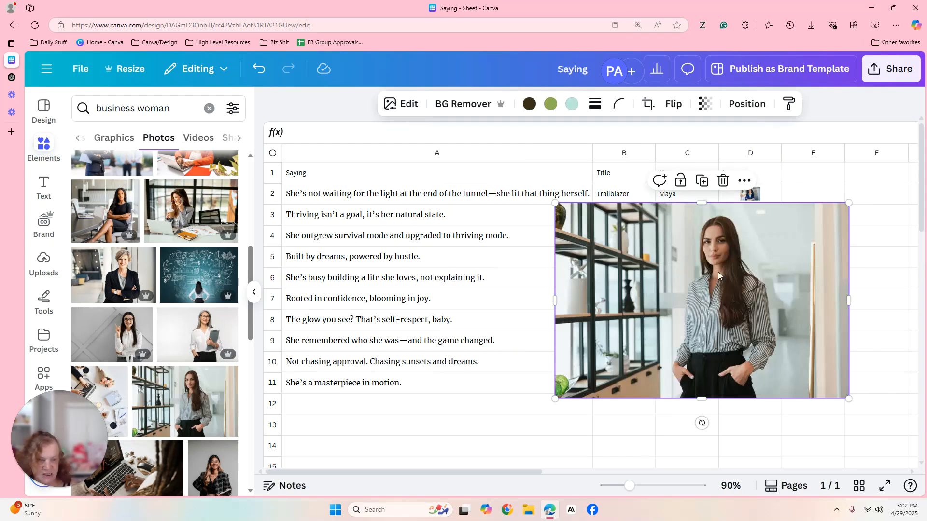
click(726, 180)
Place the striped-shirt woman's photo in D7 and a different business woman portrait in each cell from D8 to D11.
drag(191, 406, 748, 302)
scroll(203, 221, down, 10)
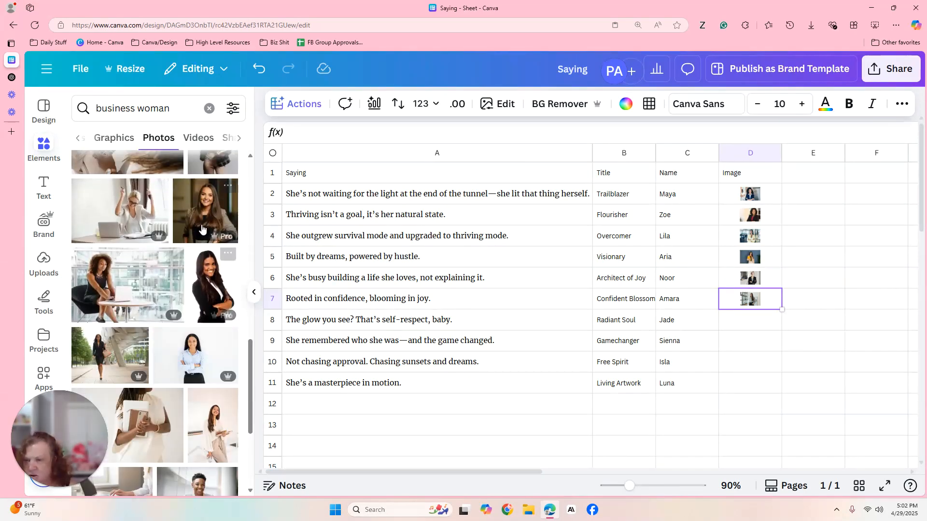
drag(203, 222, 754, 320)
drag(195, 356, 745, 342)
scroll(244, 399, down, 4)
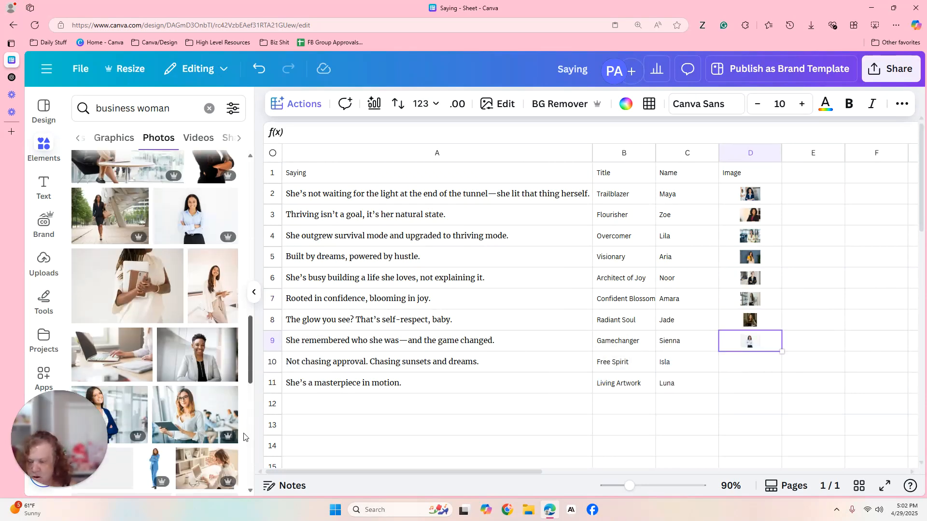
drag(188, 324, 748, 363)
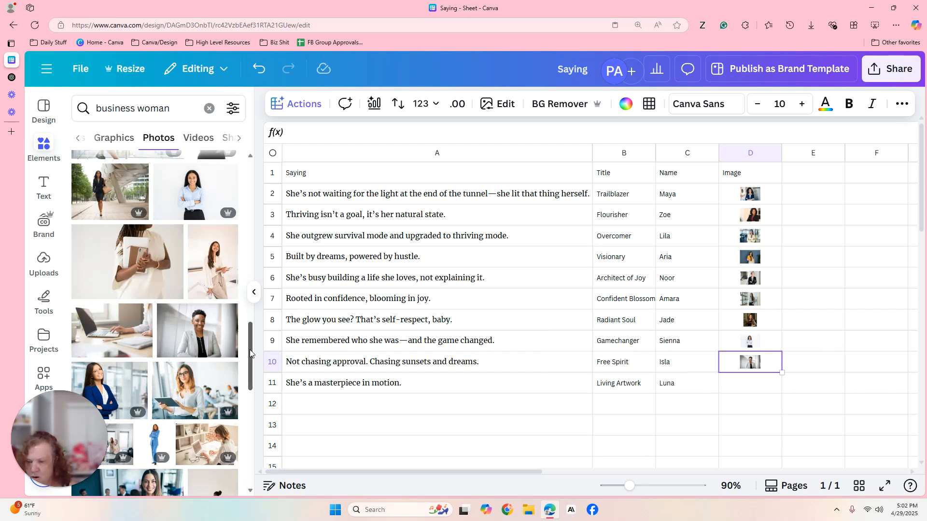
scroll(250, 352, down, 3)
drag(164, 362, 749, 383)
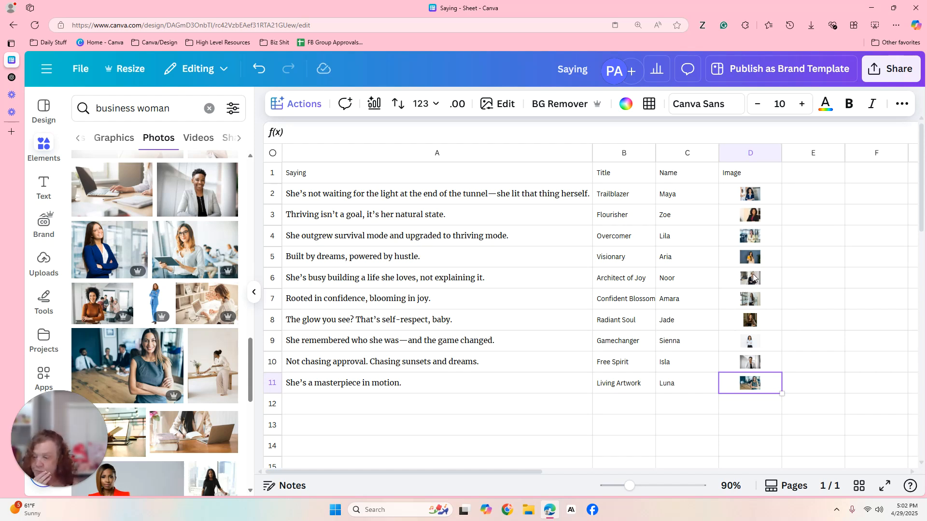
Remove the backgrounds of all images in column D and enlarge the sheet view to 115% to inspect them.
click(746, 155)
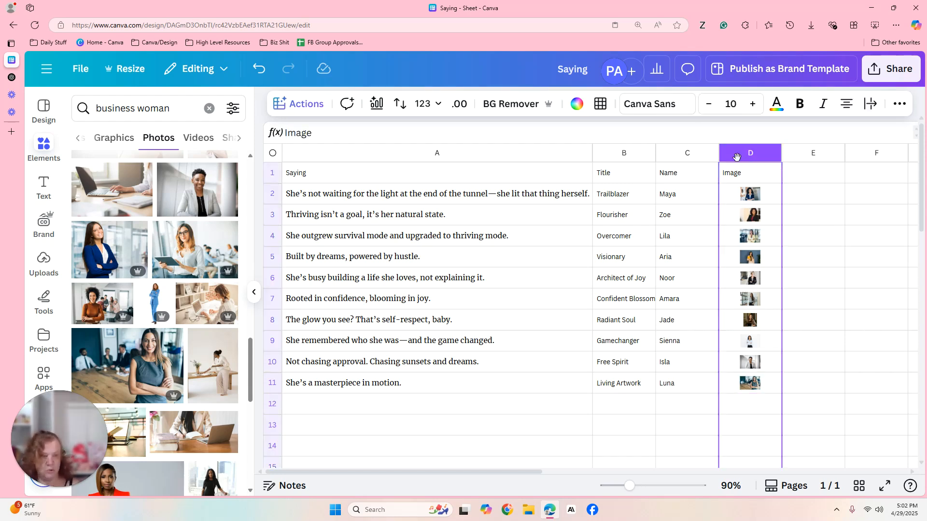
click(514, 107)
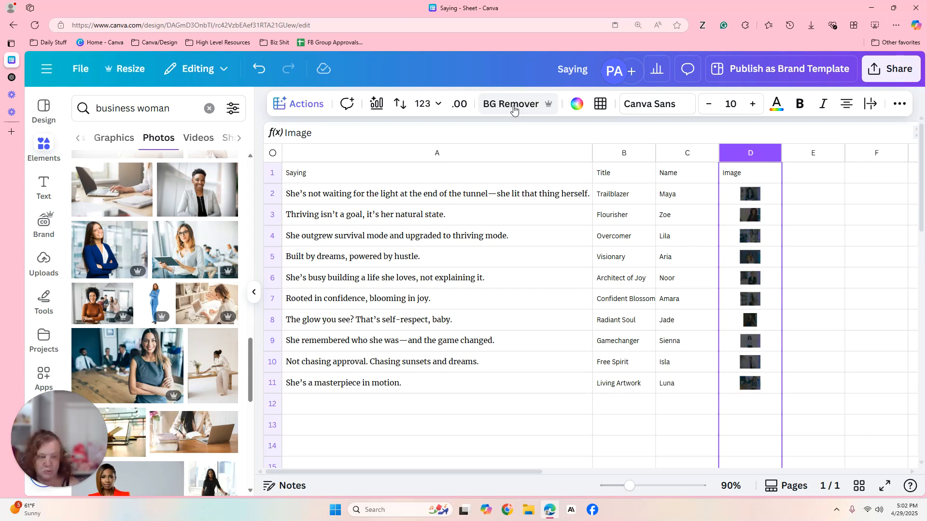
drag(630, 491, 640, 490)
click(787, 429)
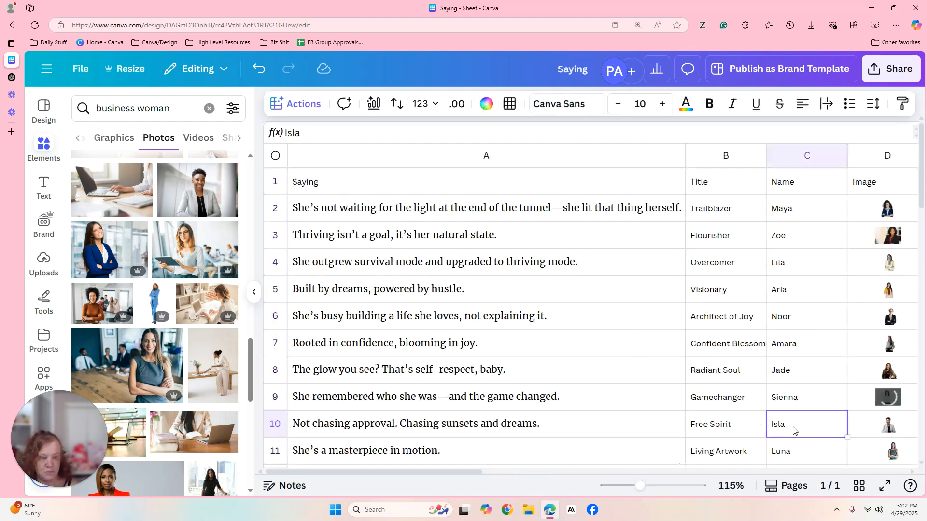
Hide the side panel, set the sheet view to 100% and show the page thumbnails.
click(254, 292)
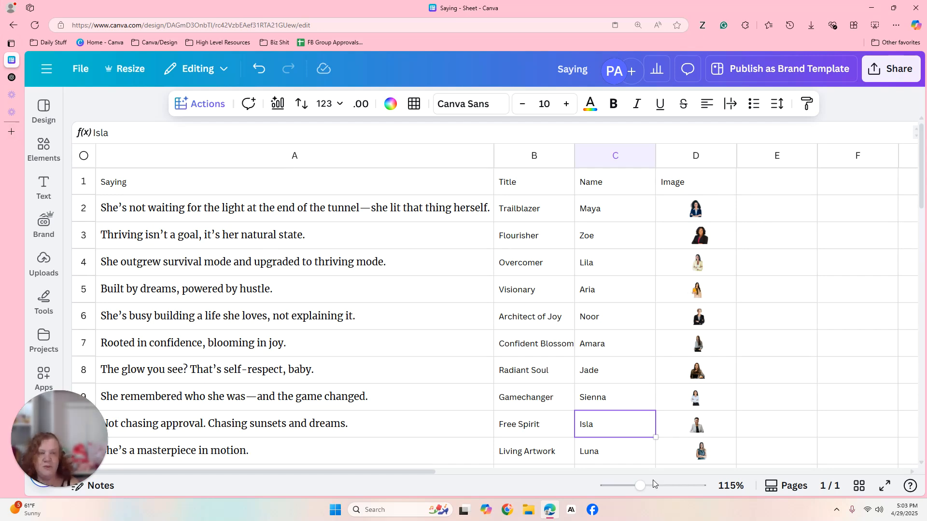
drag(642, 489, 633, 489)
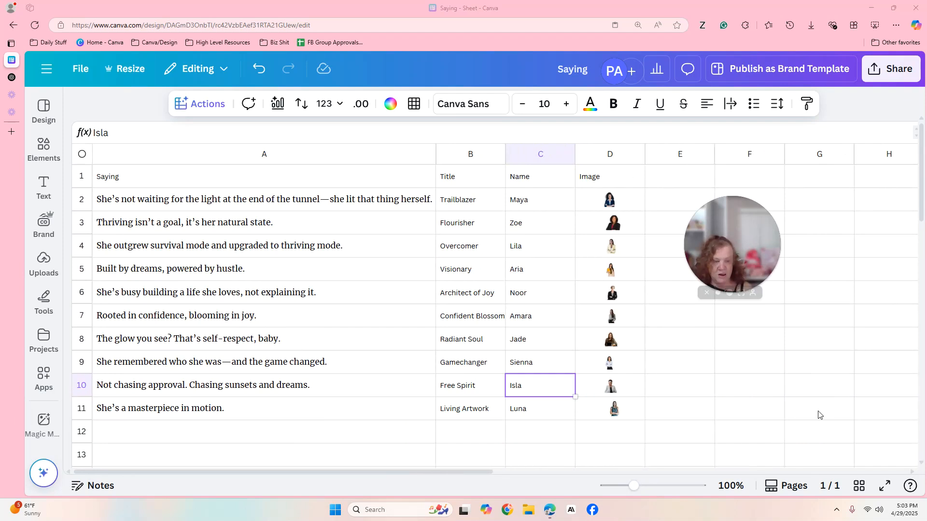
click(773, 486)
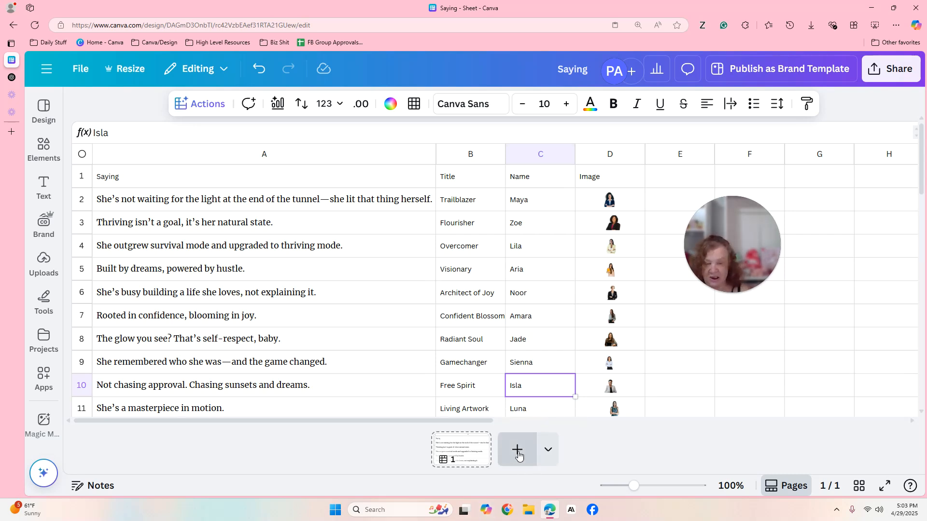
click(540, 452)
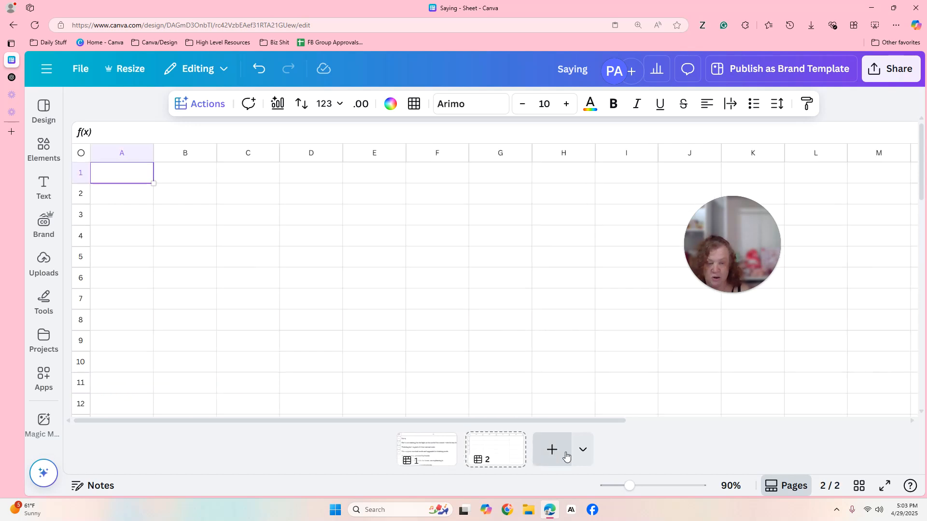
click(512, 443)
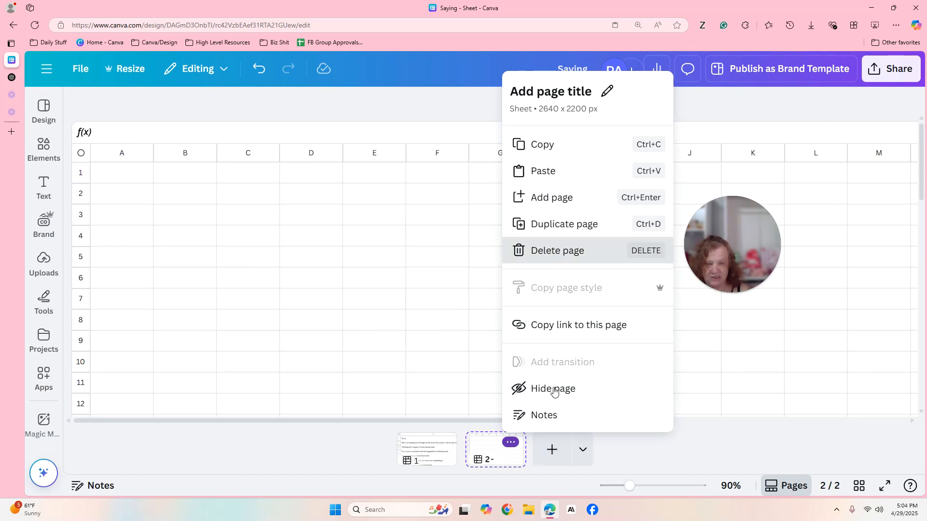
key(Delete)
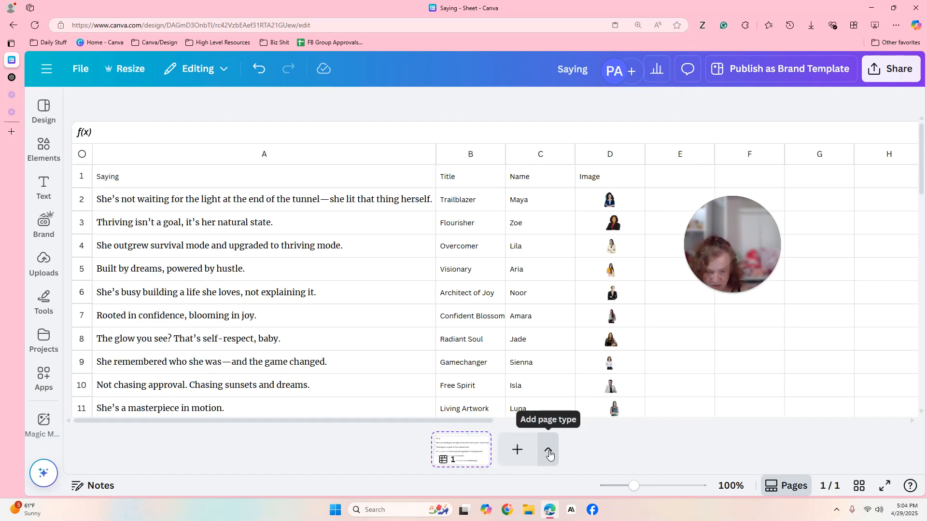
Add an Instagram Post (4:5) page from the social media page types after the sheet.
click(549, 451)
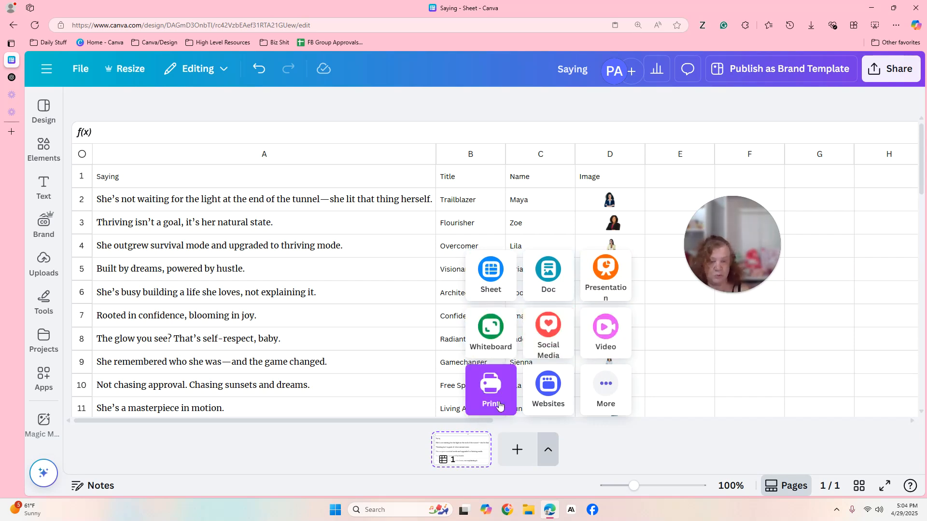
click(544, 327)
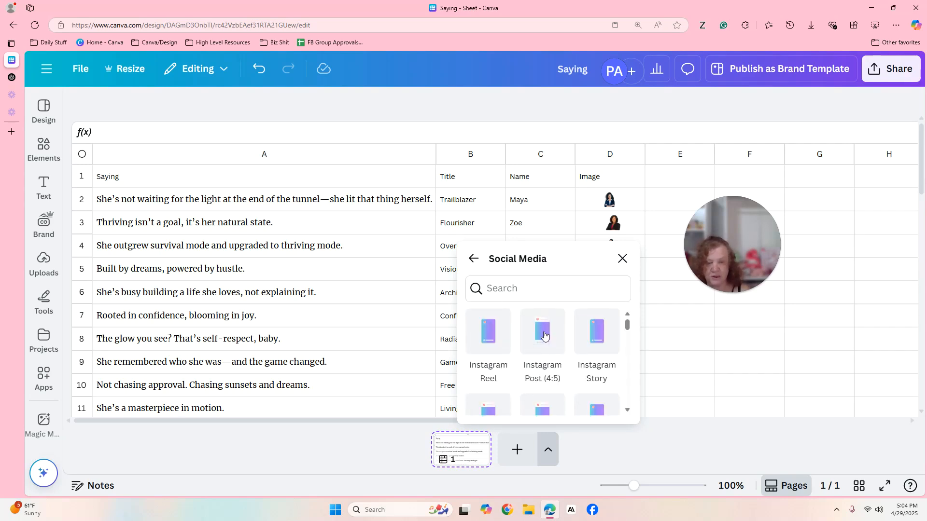
click(545, 336)
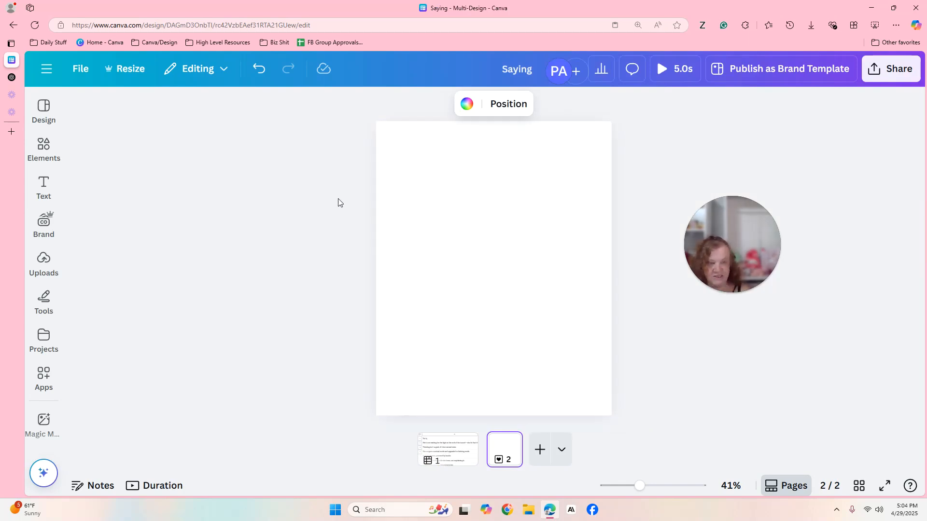
Search the Instagram Post templates for "bio" and look through the results for a suitable layout.
click(43, 109)
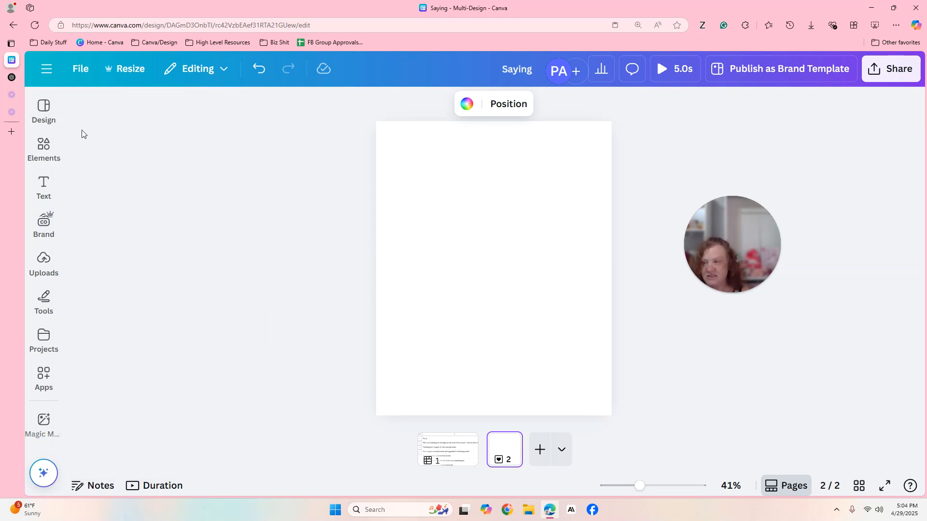
click(53, 113)
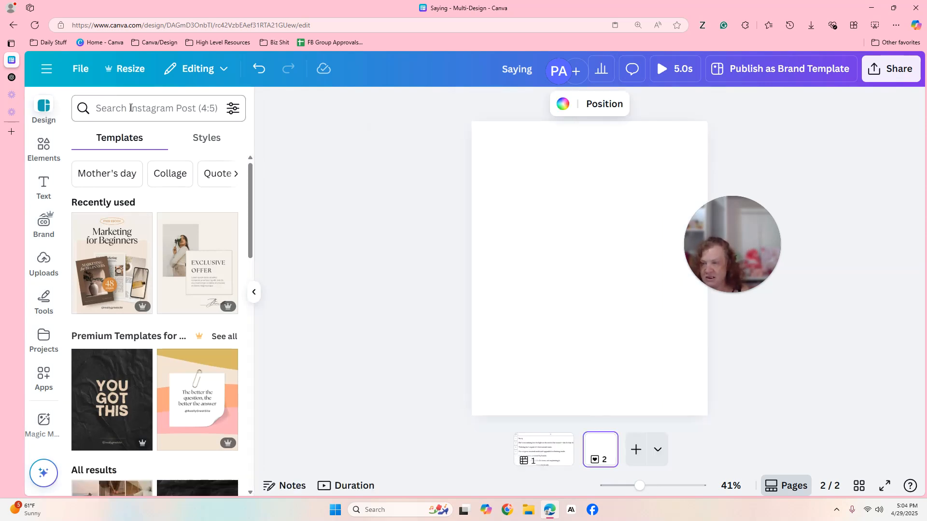
click(130, 109)
text(bio)
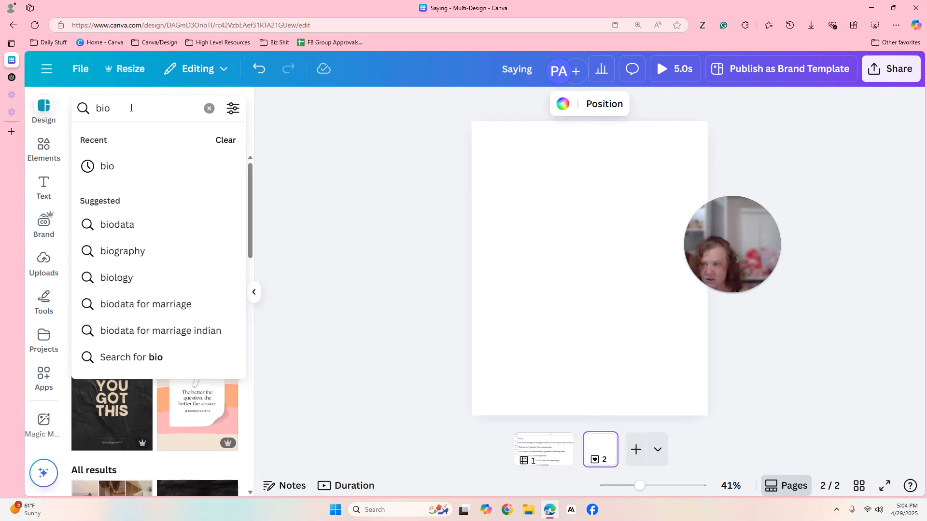
key(Return)
scroll(252, 255, down, 5)
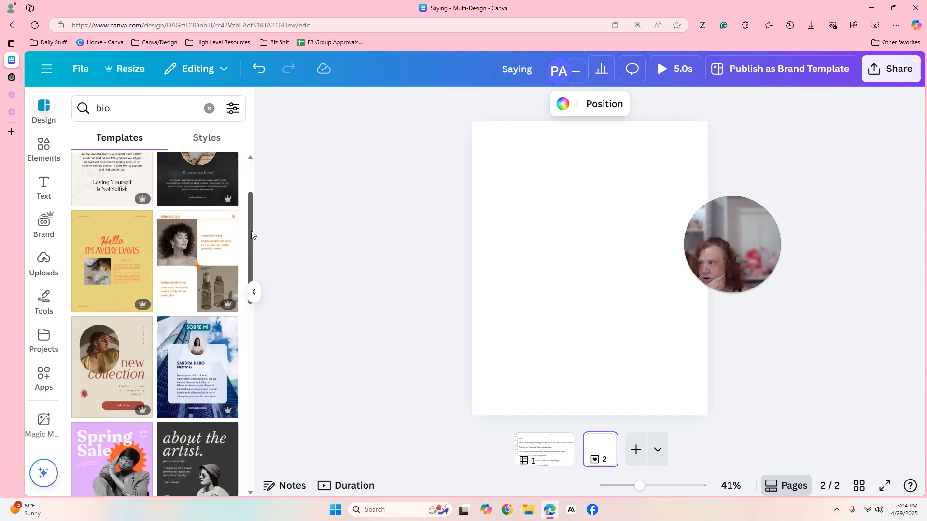
drag(252, 255, 254, 427)
scroll(252, 443, down, 5)
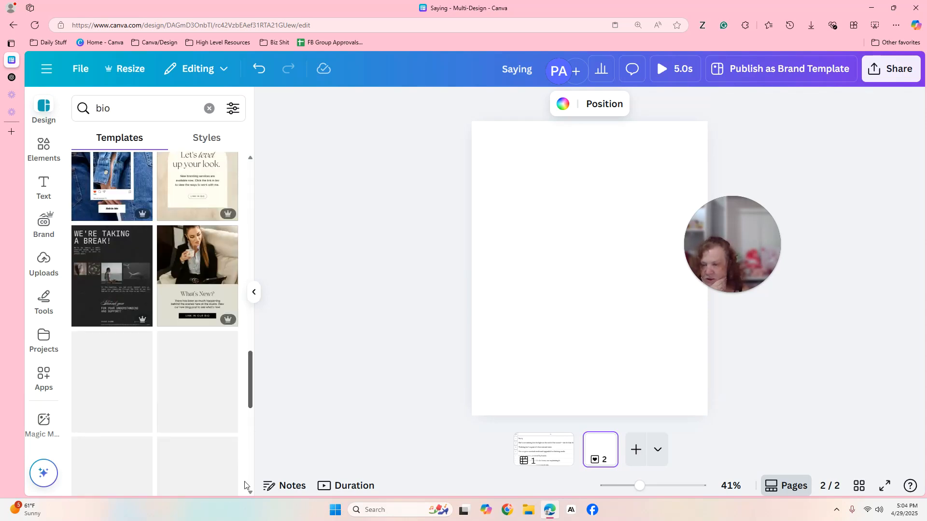
Search the templates for the suggested "business presentation" instead and look through the designs.
drag(253, 371, 237, 100)
drag(138, 112, 95, 111)
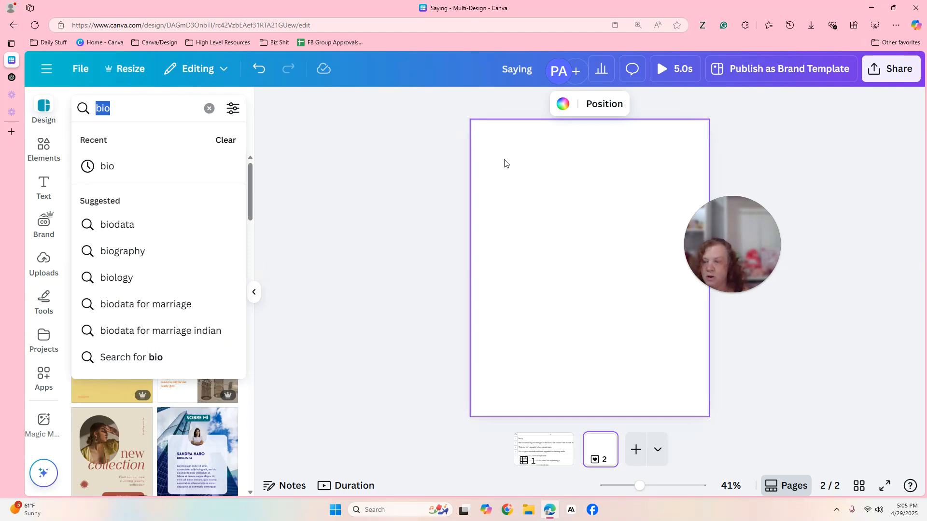
text(present)
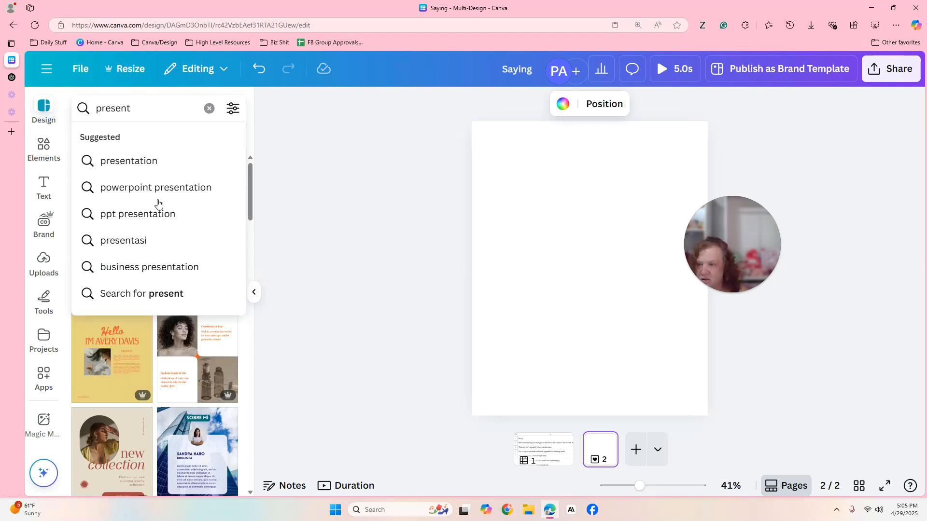
click(166, 274)
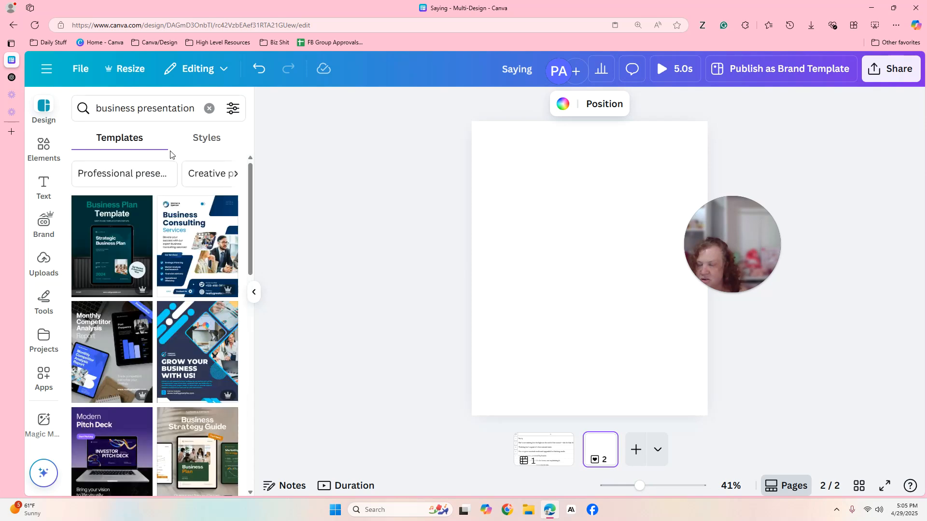
drag(246, 188, 250, 357)
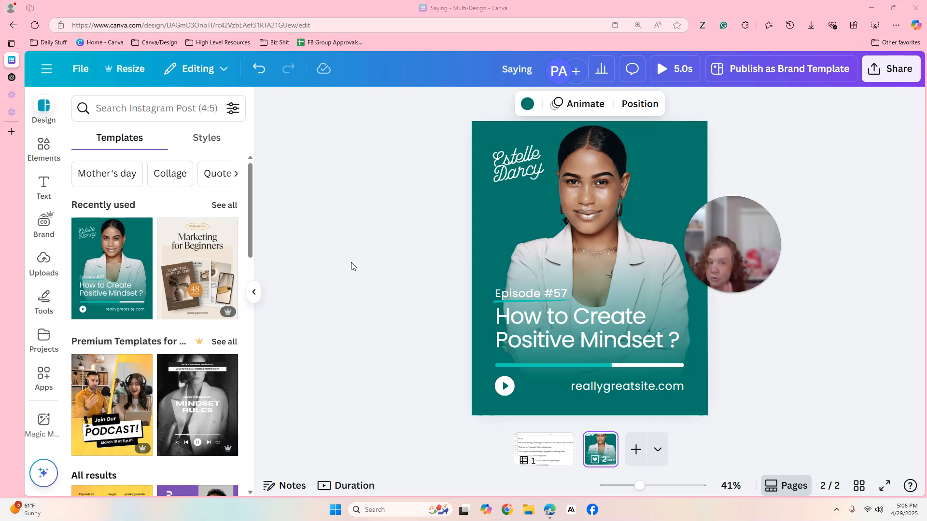
Replace the first name in the script lettering on the green podcast post with "Name".
double_click(515, 152)
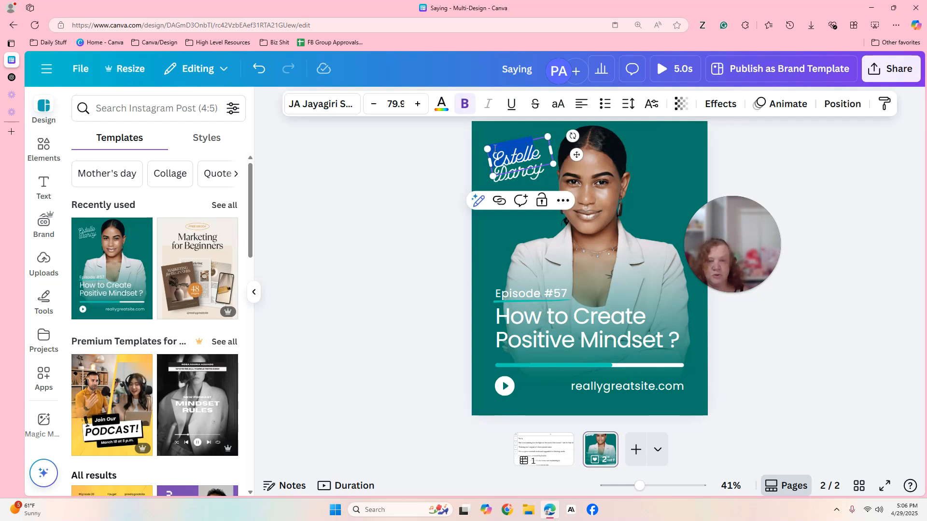
text(Name)
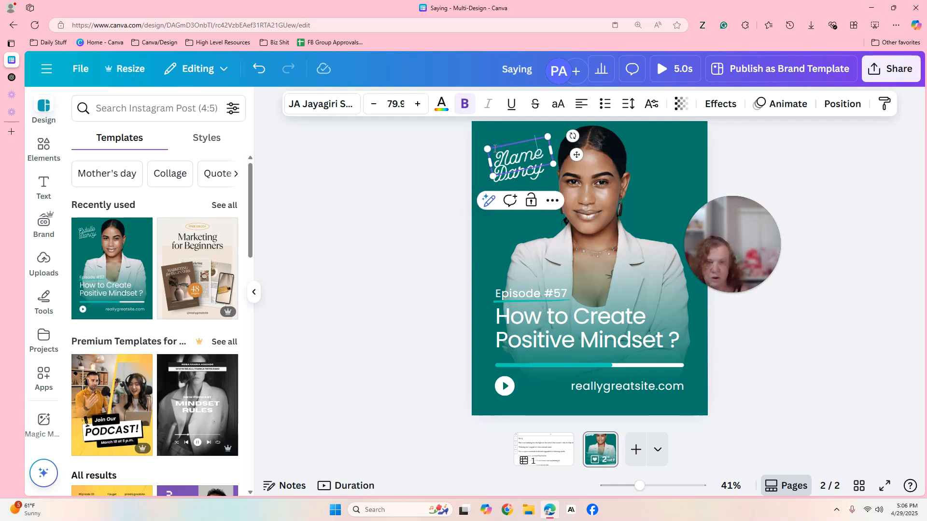
click(449, 172)
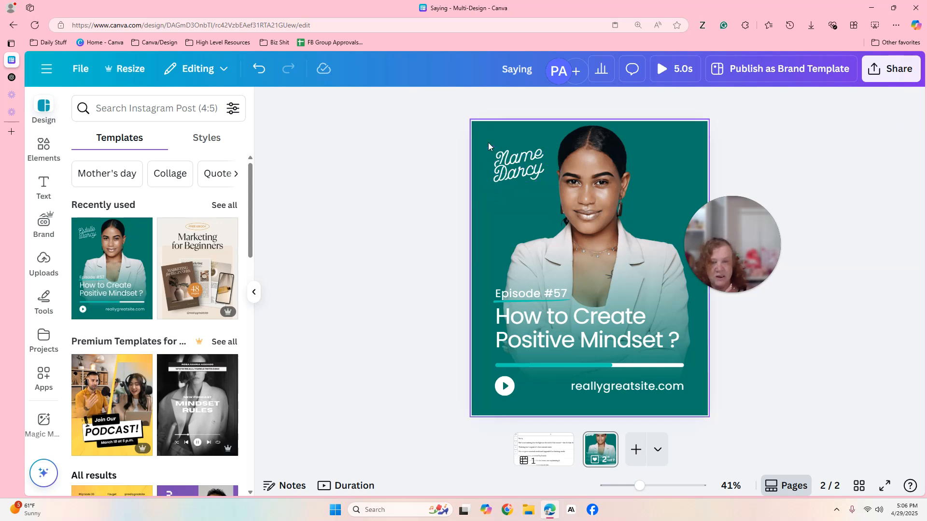
drag(450, 142, 501, 182)
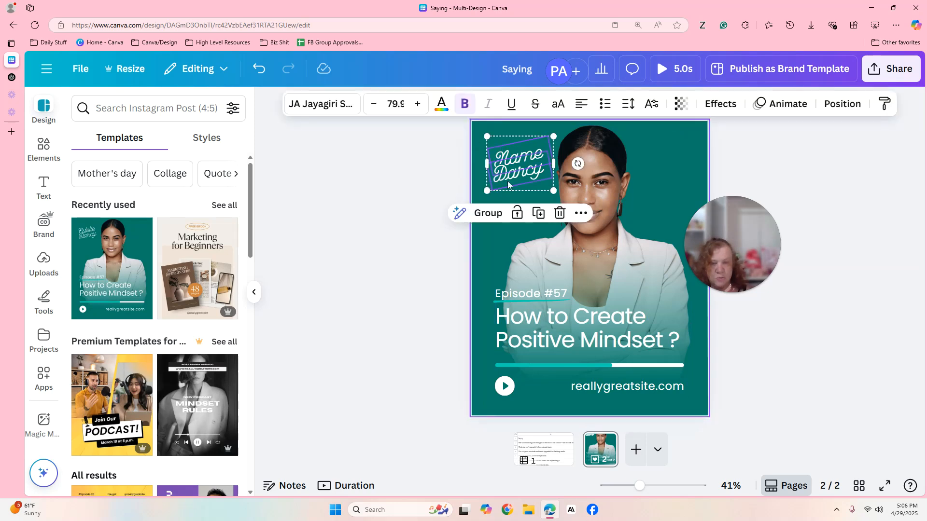
click(430, 187)
Check the column headings on the sheet page and replace the post's "Episode #57" text with "Title".
click(607, 237)
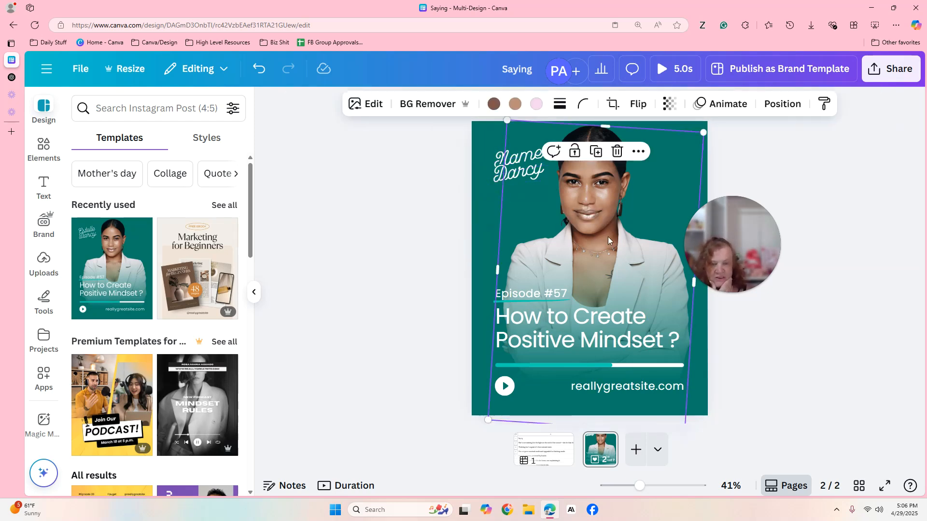
click(583, 293)
double_click(586, 292)
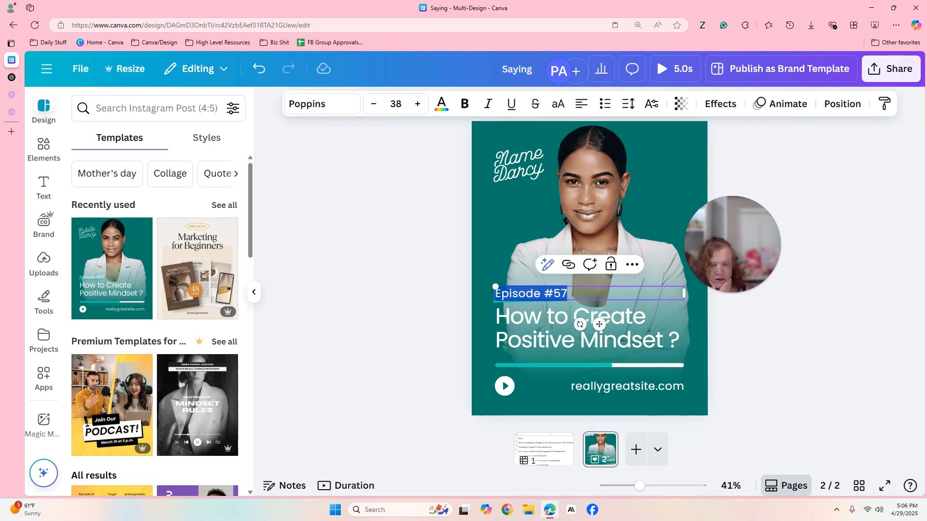
click(541, 458)
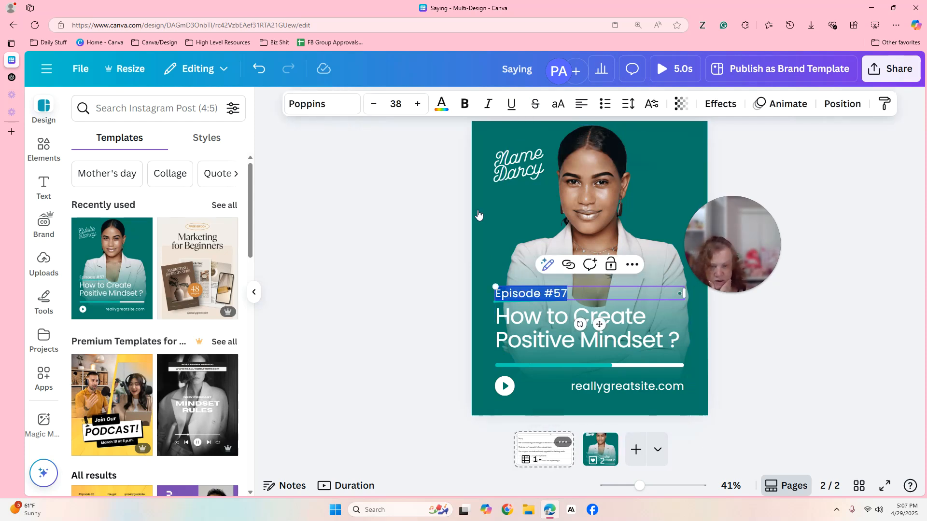
click(521, 427)
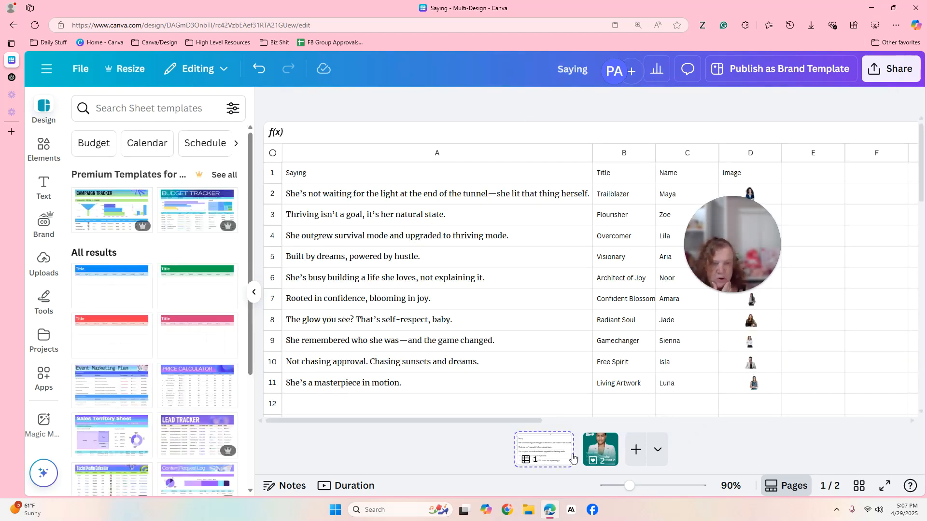
click(601, 450)
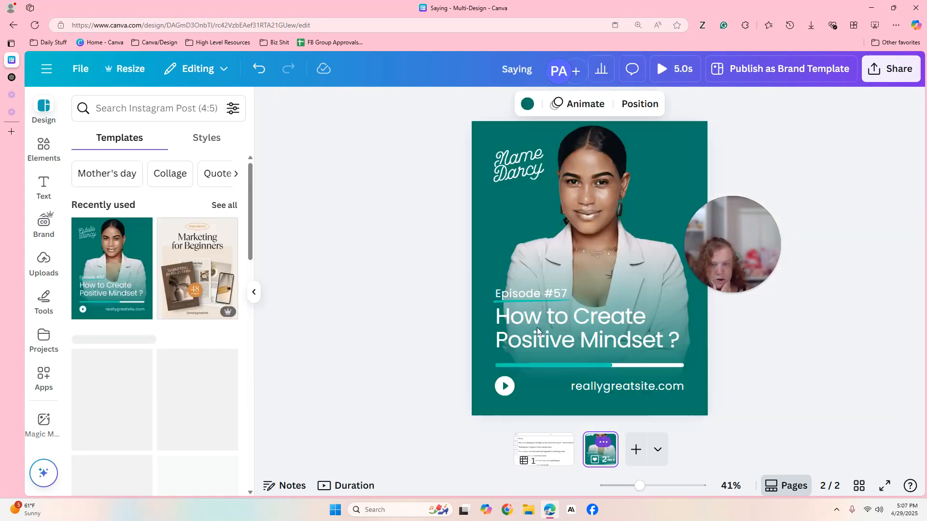
click(537, 327)
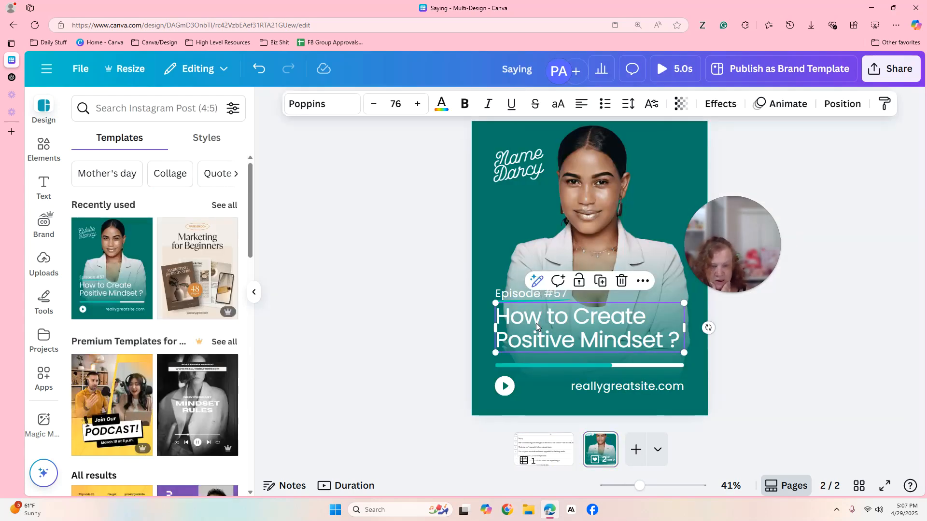
click(505, 295)
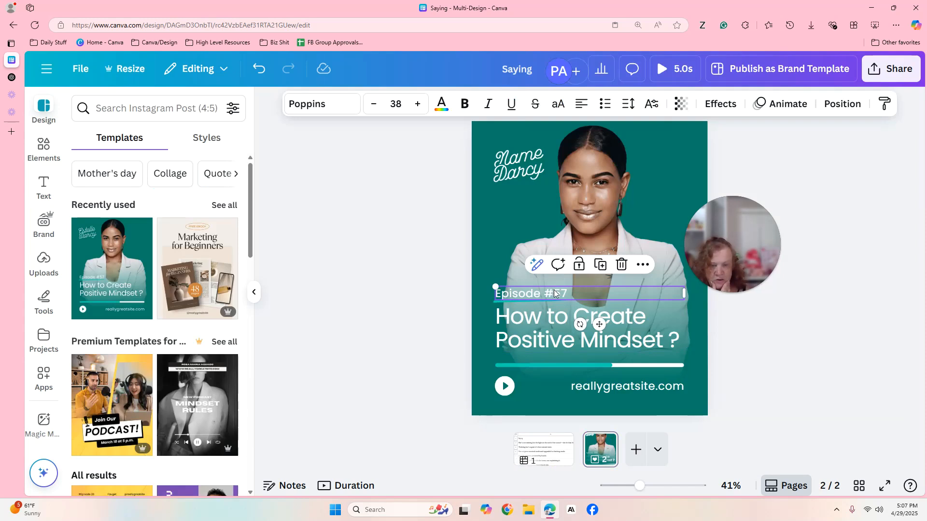
click(573, 294)
text(Title)
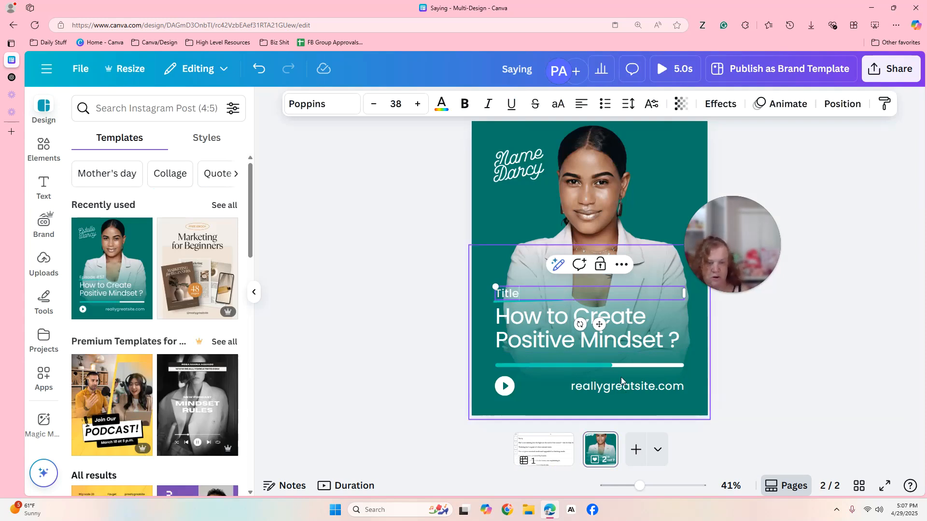
Delete the teal and white progress lines and the play icon beneath the headline.
click(593, 367)
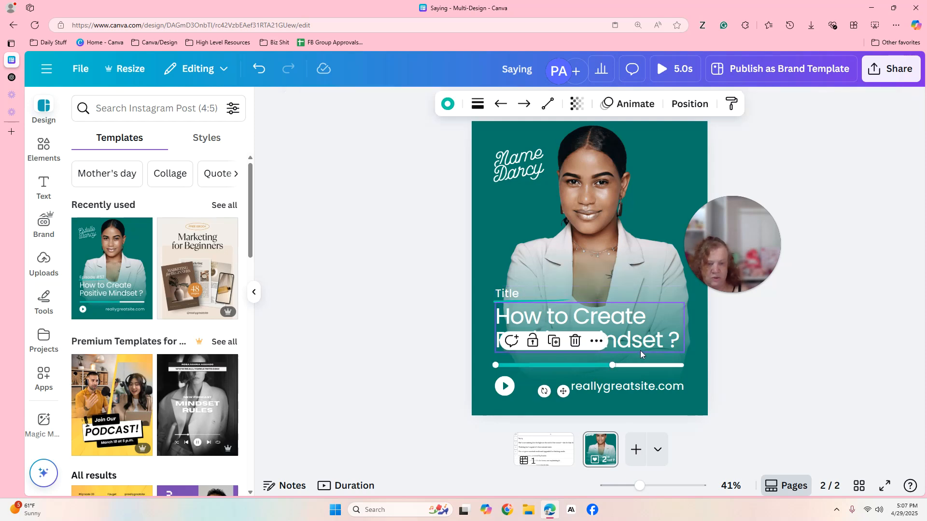
click(573, 341)
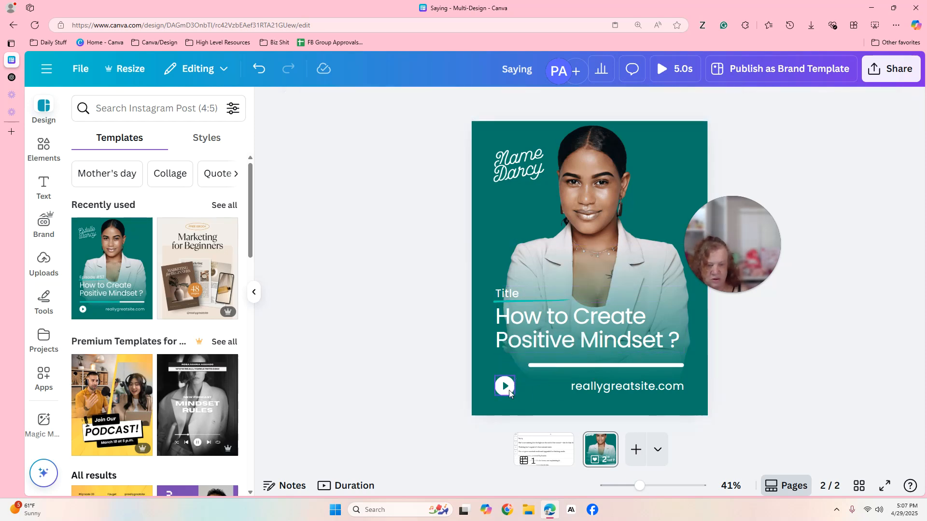
click(505, 386)
click(585, 367)
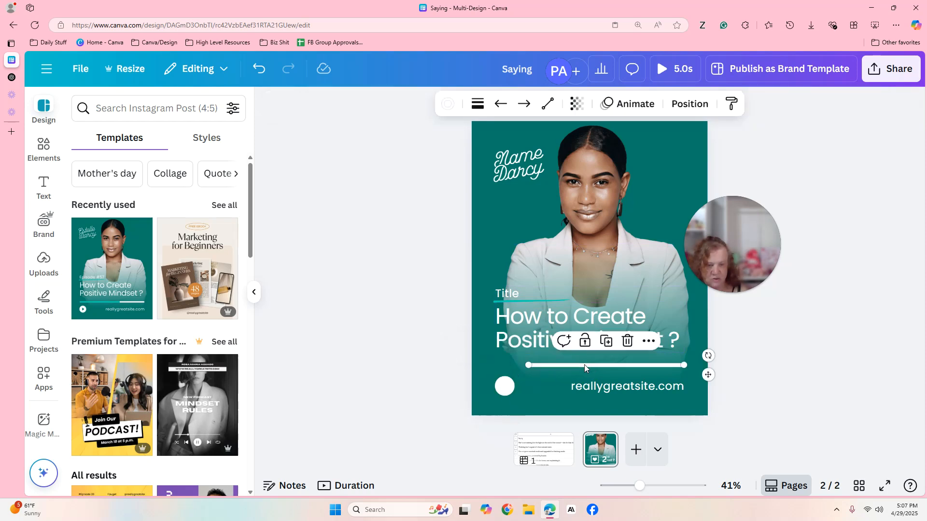
click(627, 341)
Move the website address to the bottom centre of the post and shift the headline slightly down.
drag(624, 385, 591, 397)
mouse_move(601, 316)
mouse_down()
mouse_move(602, 272)
mouse_move(602, 331)
mouse_up()
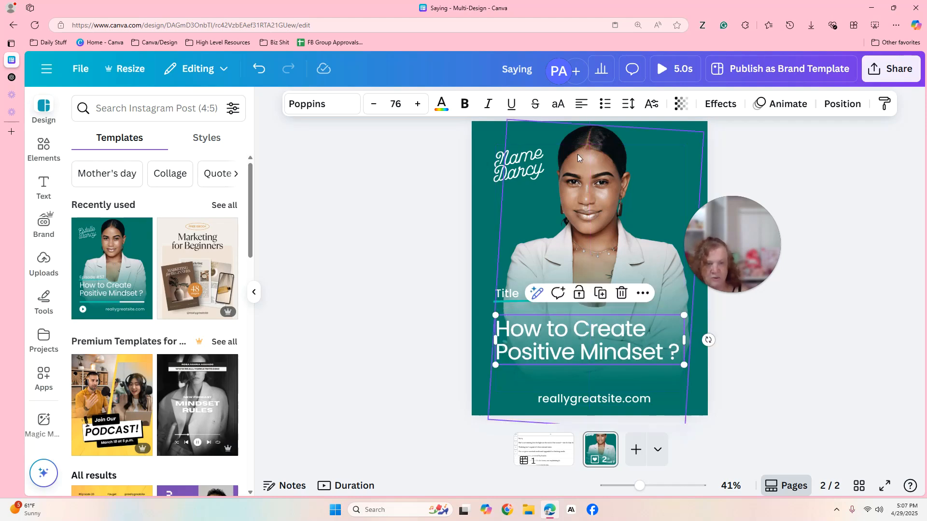
click(501, 176)
click(426, 195)
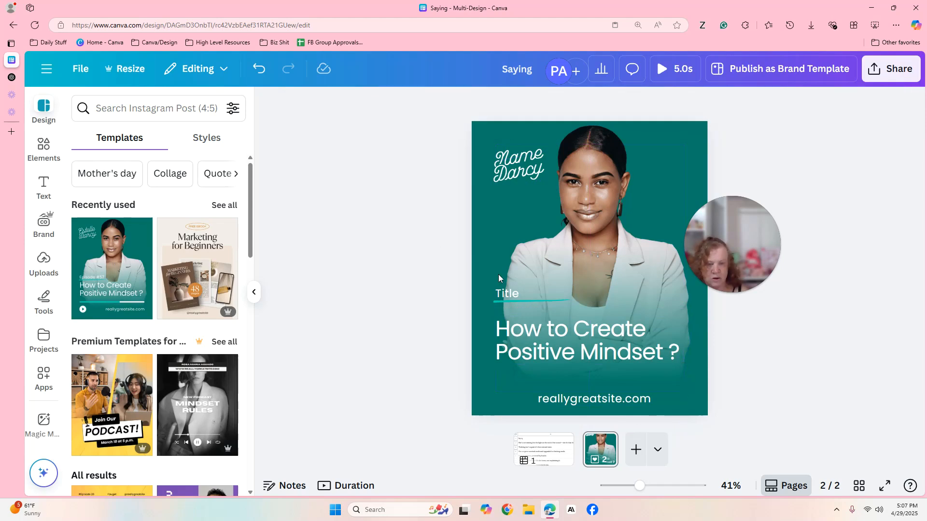
Nudge the headline slightly up and recolour the post's background with the brand palette's coral.
click(514, 288)
drag(531, 333, 533, 330)
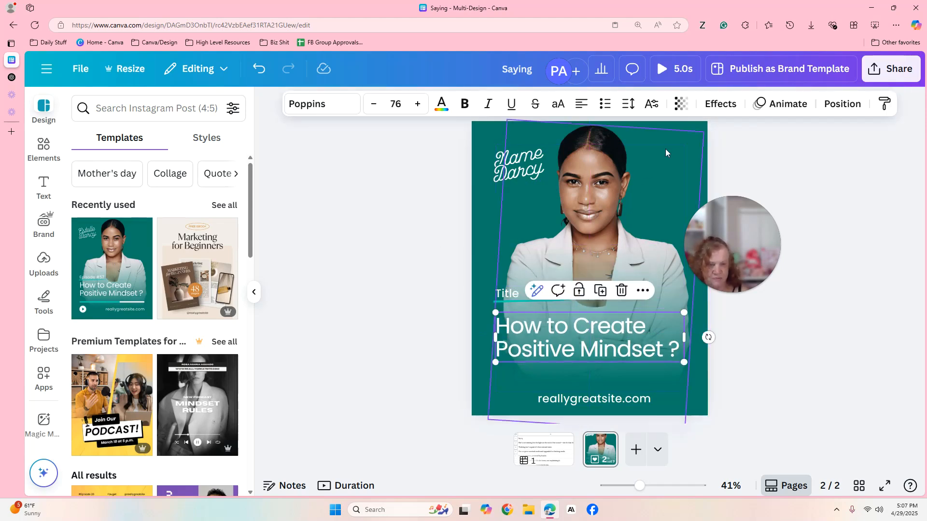
click(690, 128)
click(527, 103)
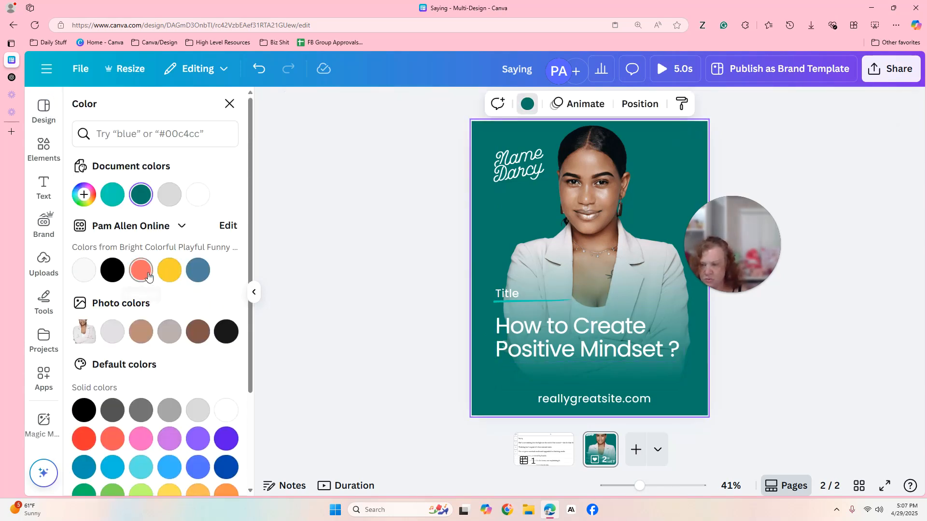
click(141, 269)
Recolour all the gradient overlay's colours on the lower half of the post to the same brand coral.
click(478, 388)
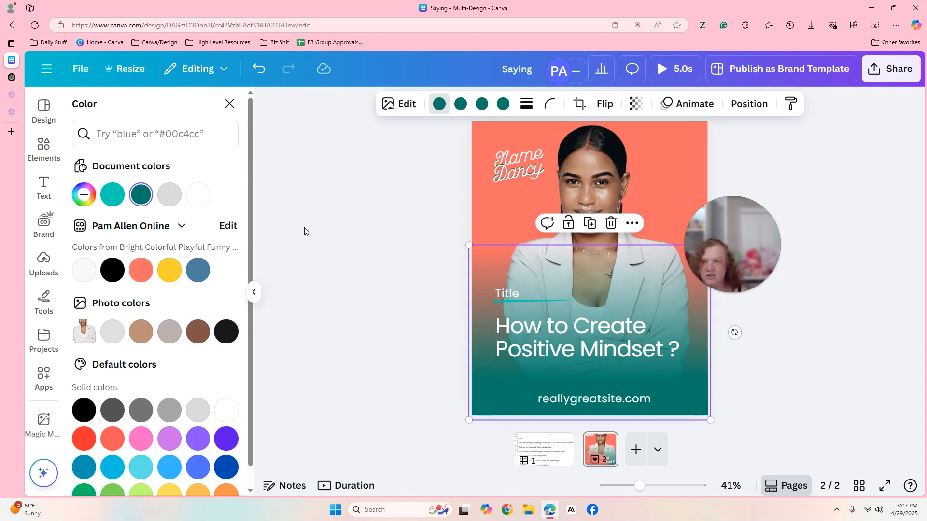
click(141, 272)
click(461, 104)
click(482, 111)
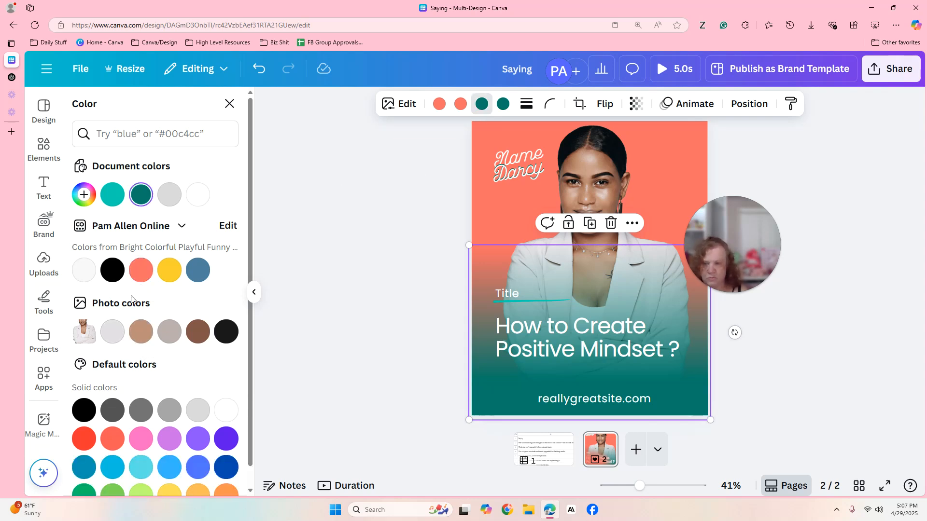
click(124, 473)
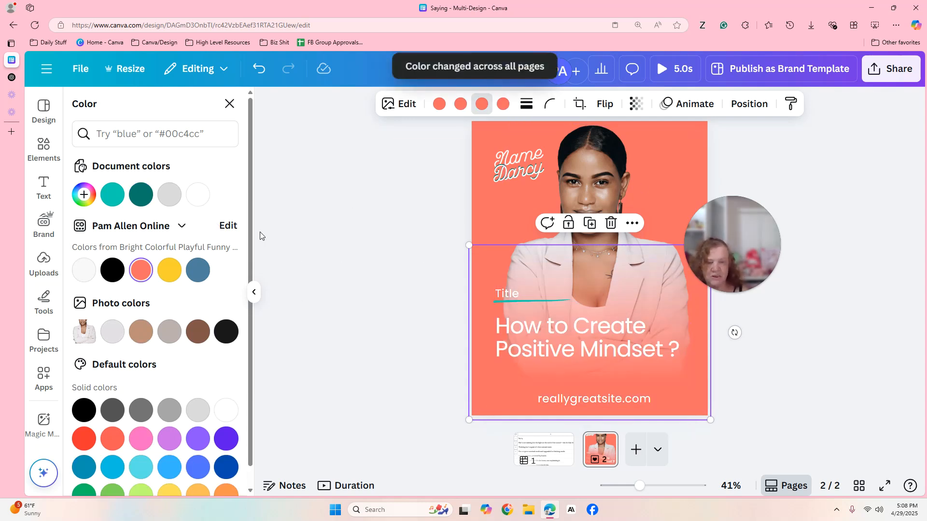
click(432, 270)
Replace the placeholder website address at the foot of the post with the owner's own website address.
click(601, 407)
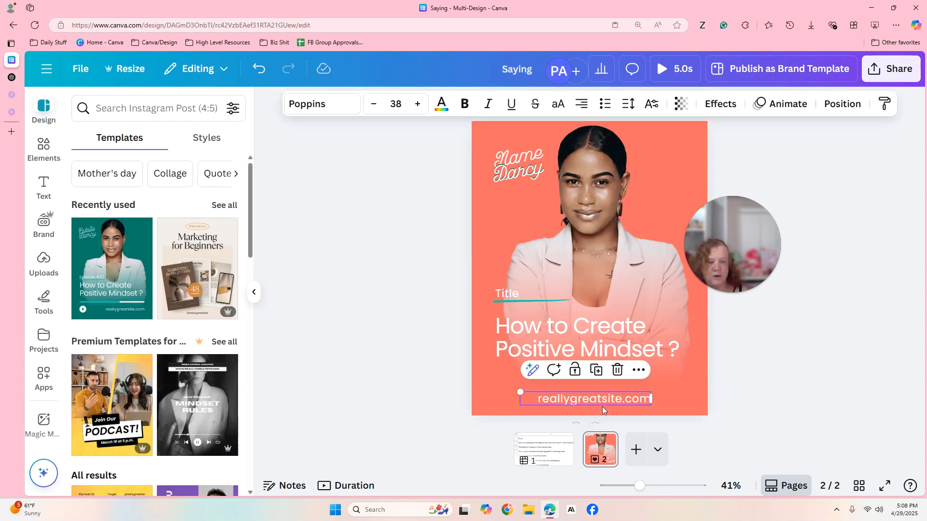
click(601, 407)
text(pam)
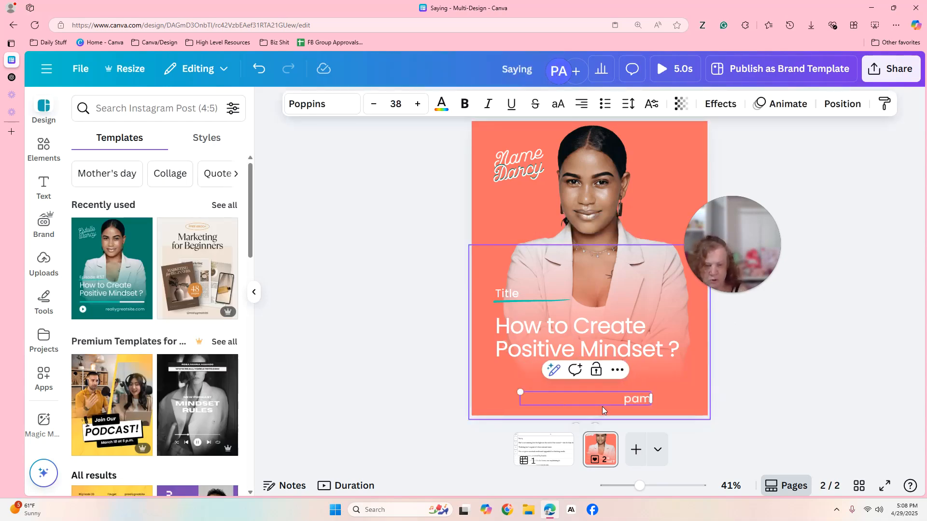
text(allenon)
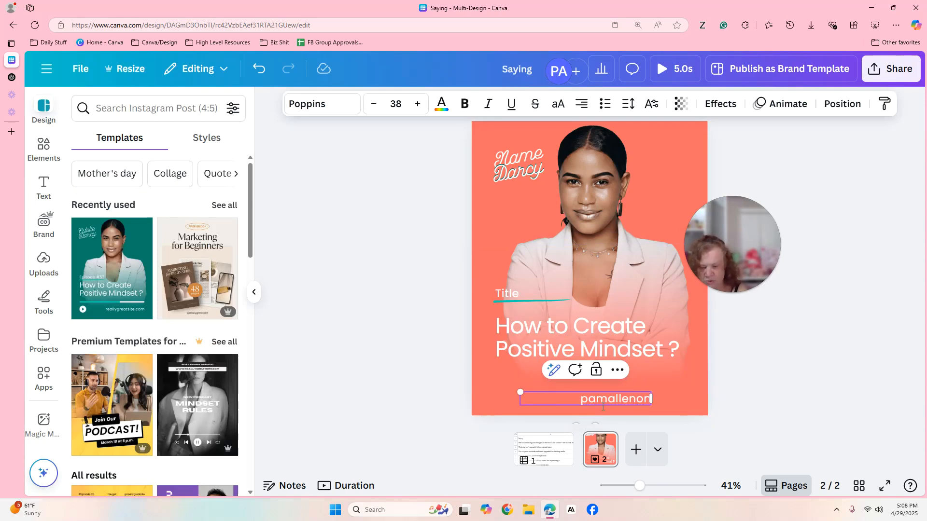
text(line.com)
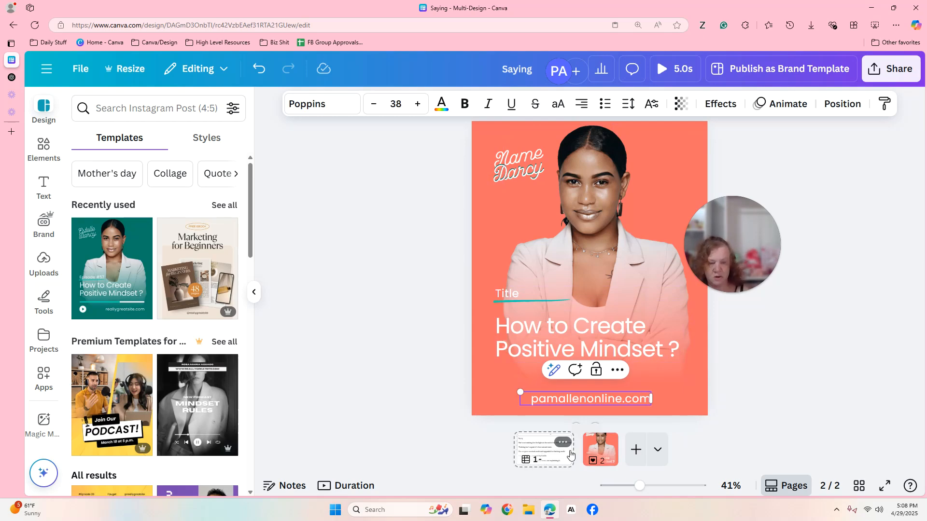
Start a bulk create from the sheet's range A1:D11, using the currently open "Saying" design as the template.
click(546, 456)
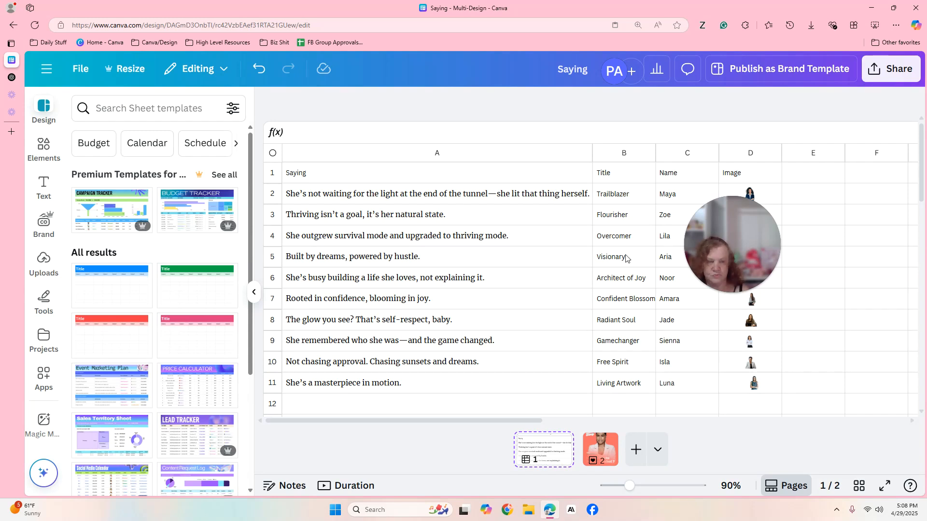
drag(726, 257, 564, 122)
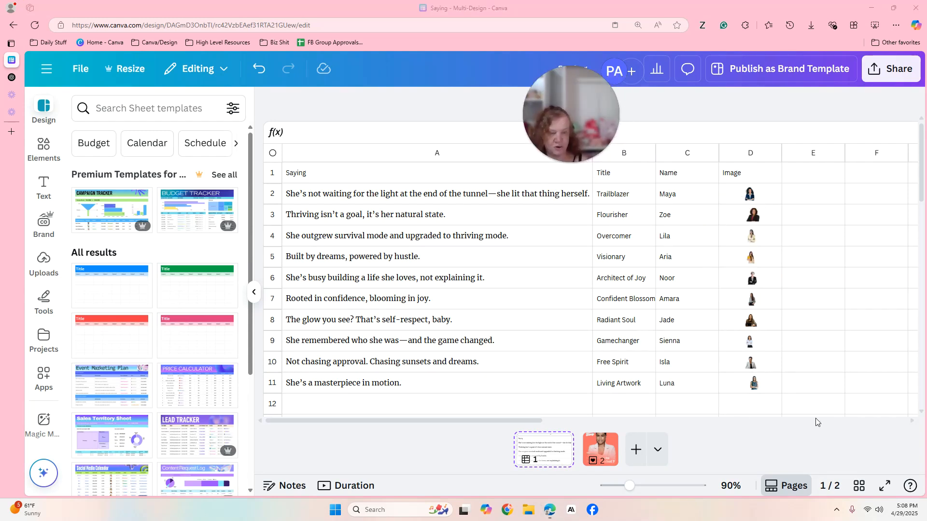
drag(767, 388, 418, 174)
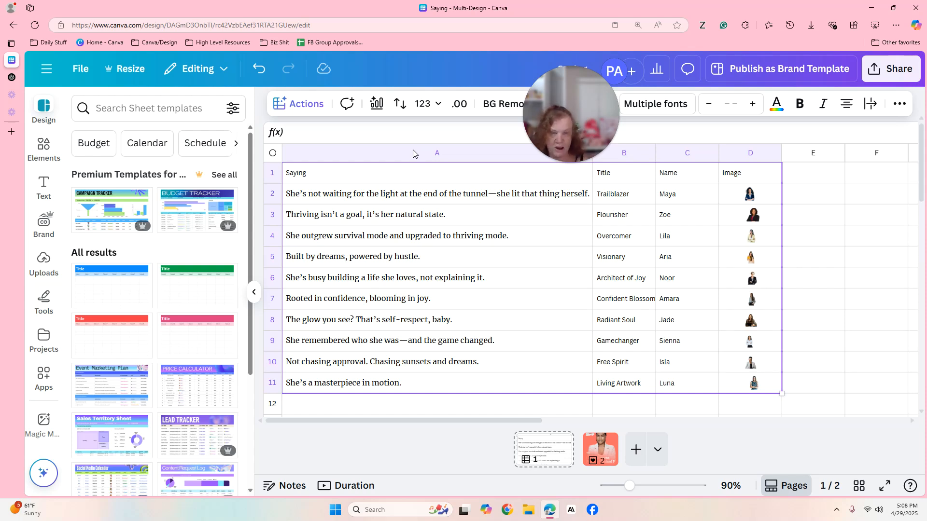
click(298, 108)
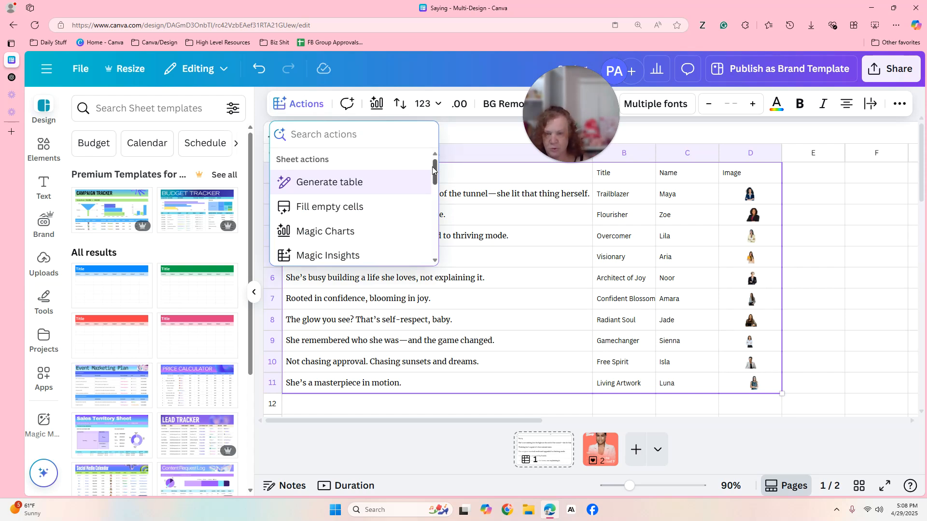
drag(434, 167, 434, 187)
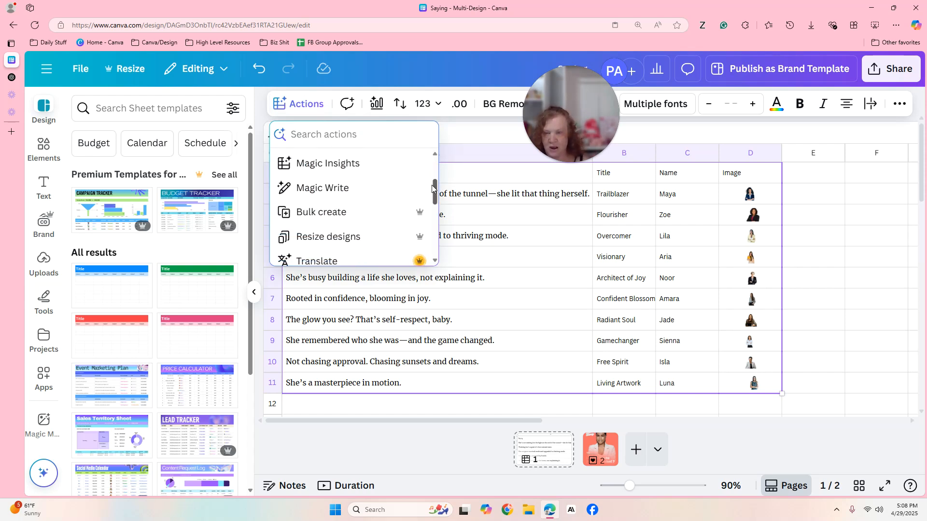
click(327, 217)
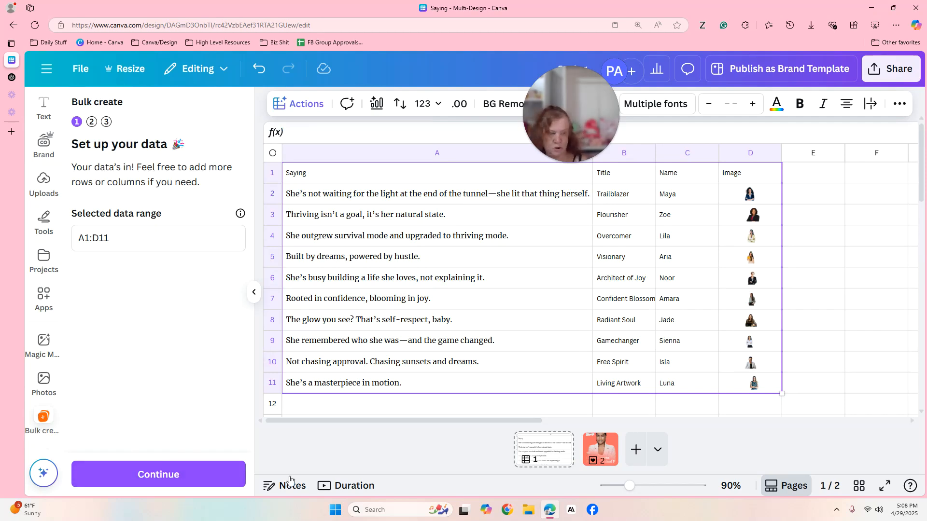
click(155, 476)
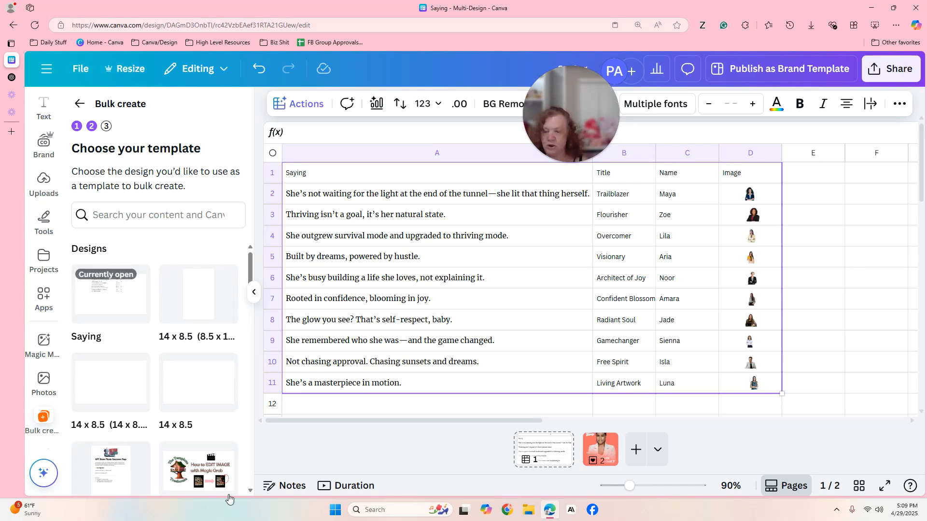
click(134, 303)
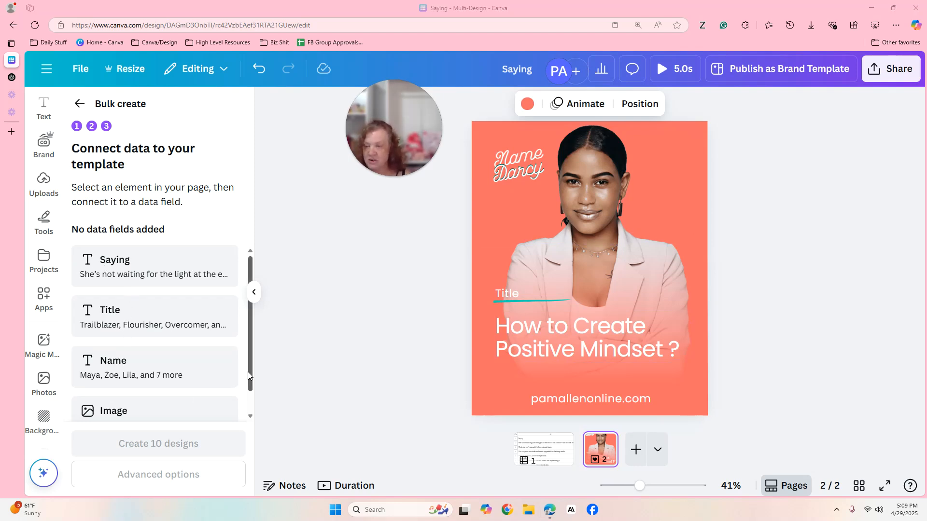
Connect the post's headline to the Saying data field and the small "Title" text to the Title data field.
drag(248, 372, 248, 391)
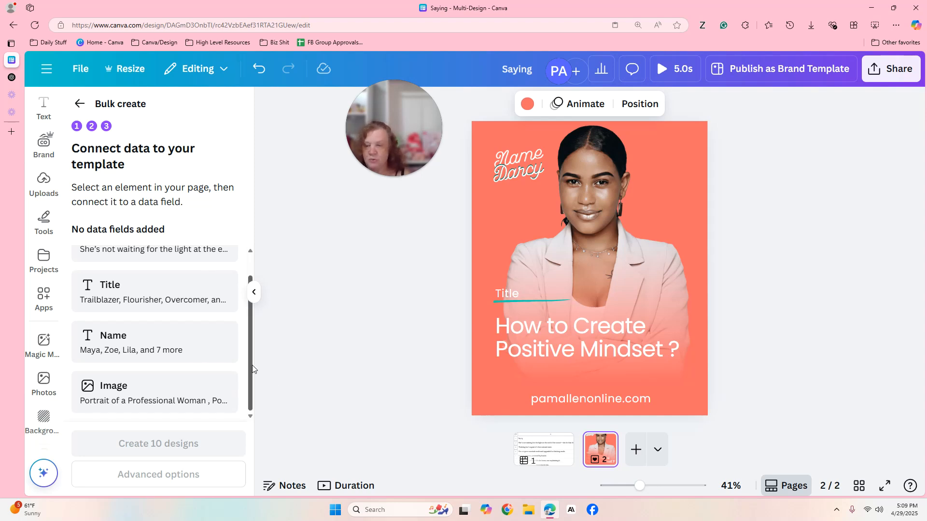
scroll(231, 347, up, 1)
click(517, 340)
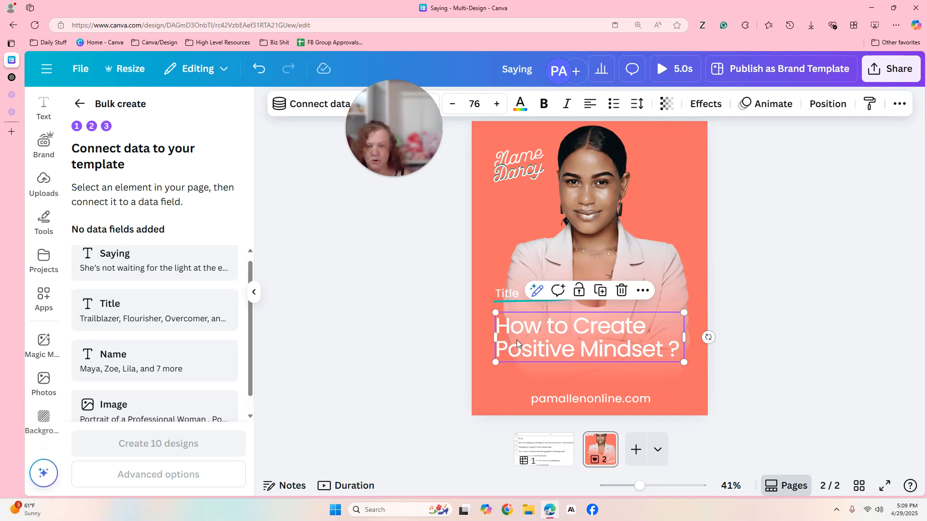
drag(418, 146, 398, 259)
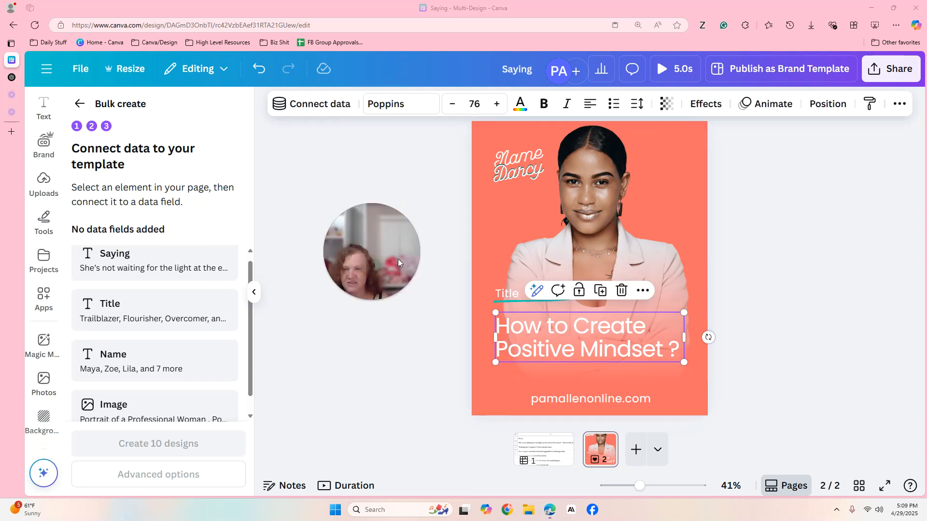
click(316, 111)
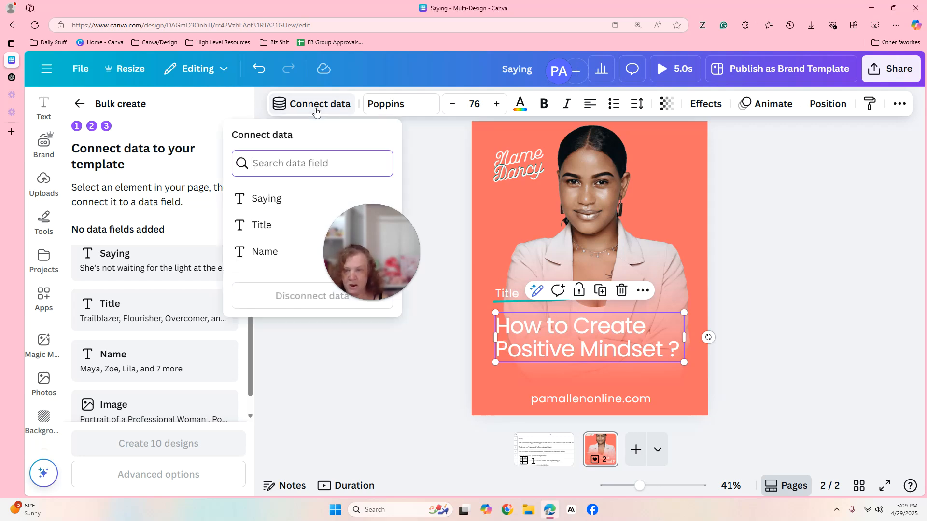
click(274, 202)
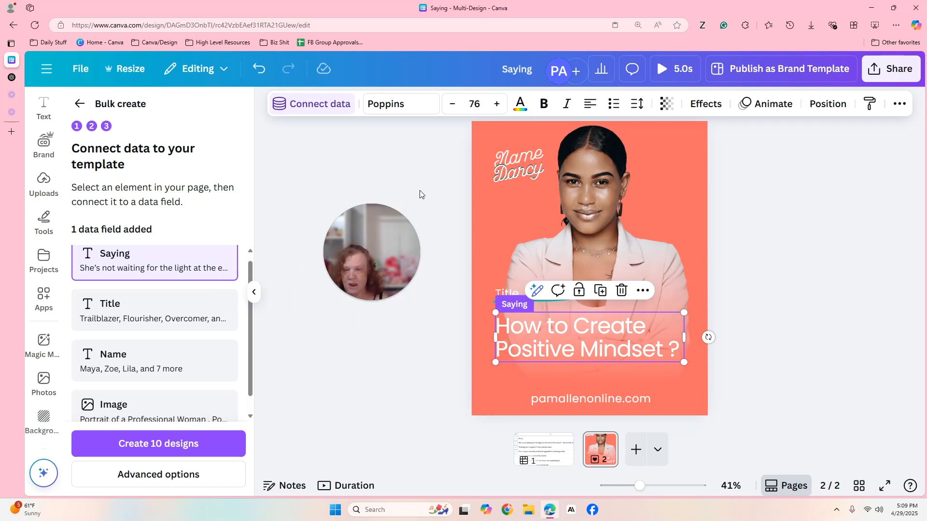
click(330, 105)
click(277, 228)
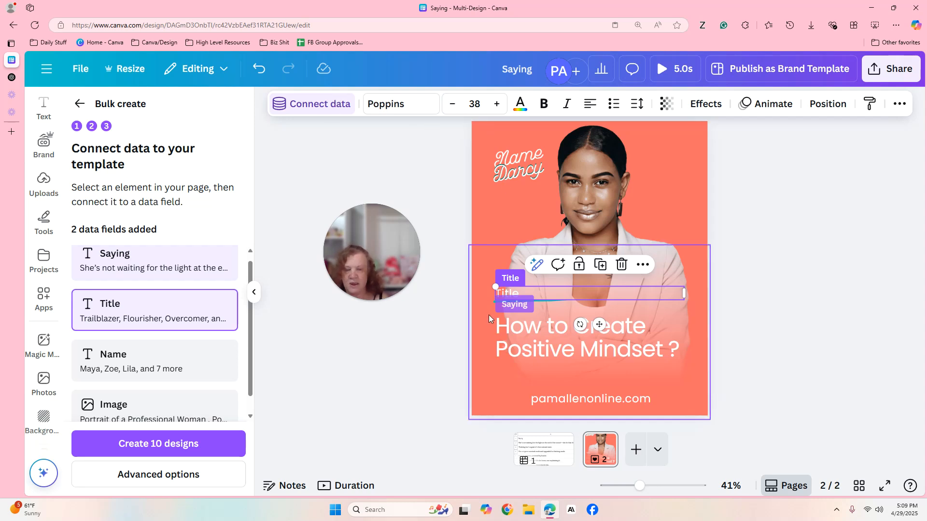
Try to connect the lower line of the script name lettering to the Name data field.
click(523, 164)
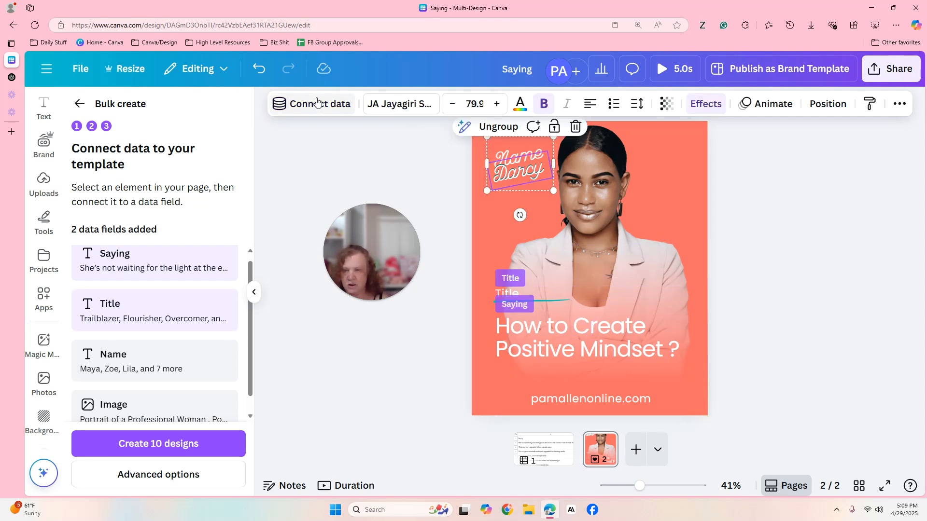
click(316, 103)
click(270, 253)
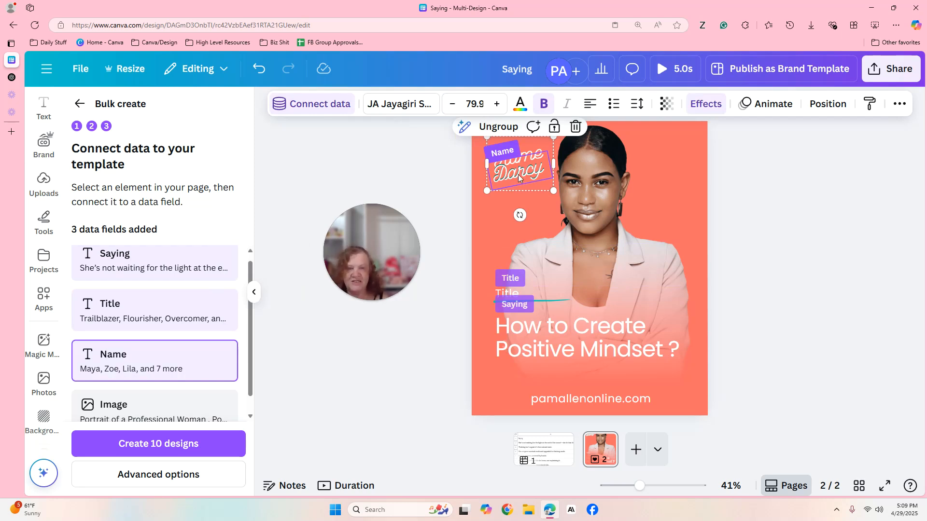
key(Escape)
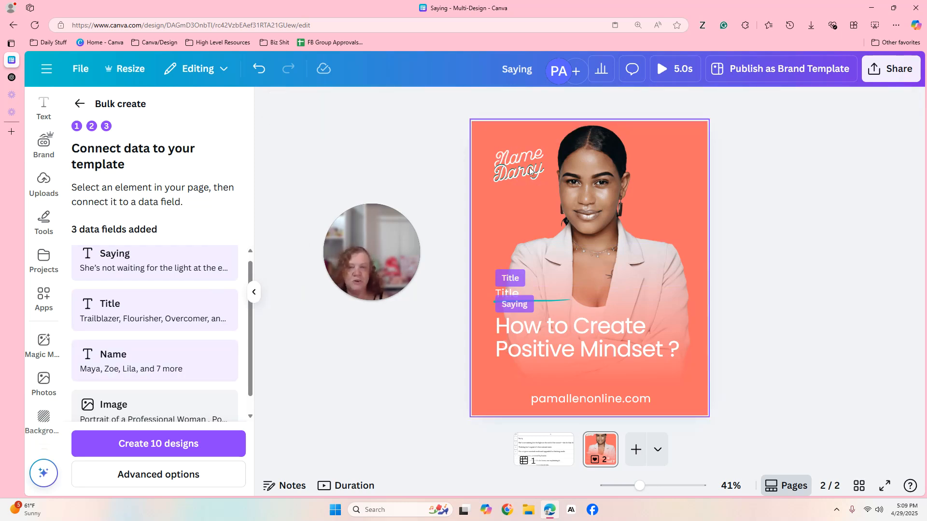
click(530, 171)
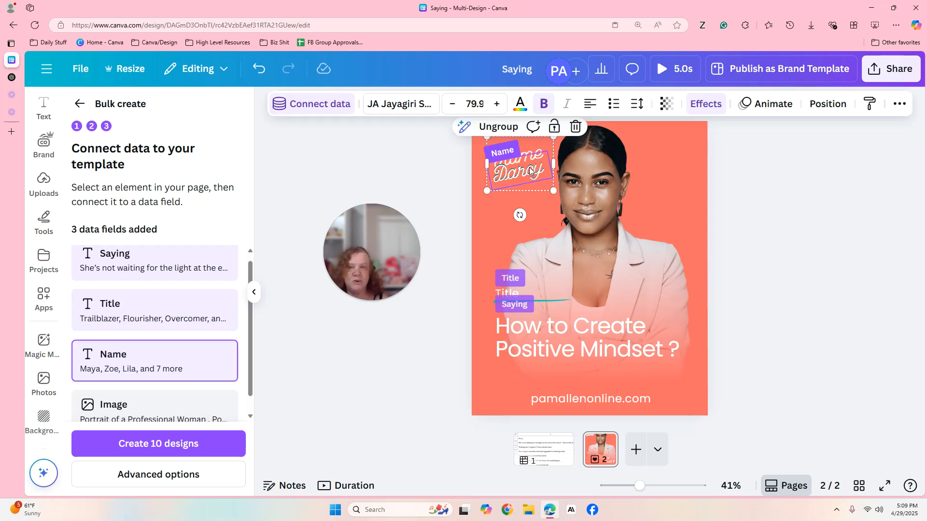
click(512, 131)
drag(520, 143, 510, 165)
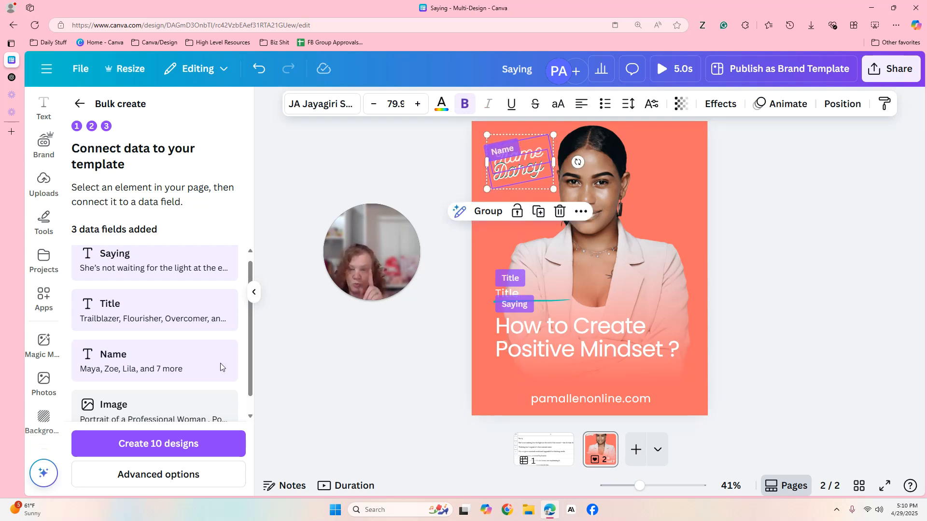
click(475, 215)
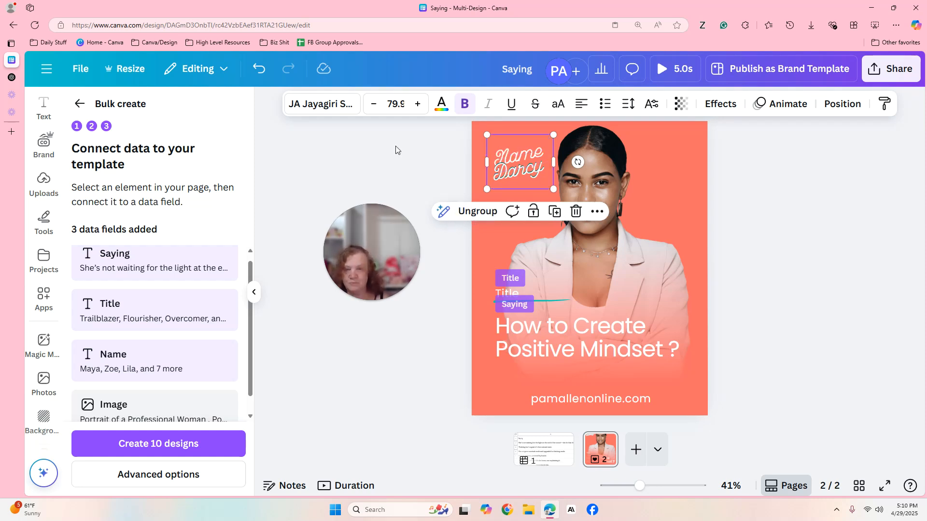
Delete the surname line from the script lettering and connect the remaining "Name" text to the Name data field.
click(526, 158)
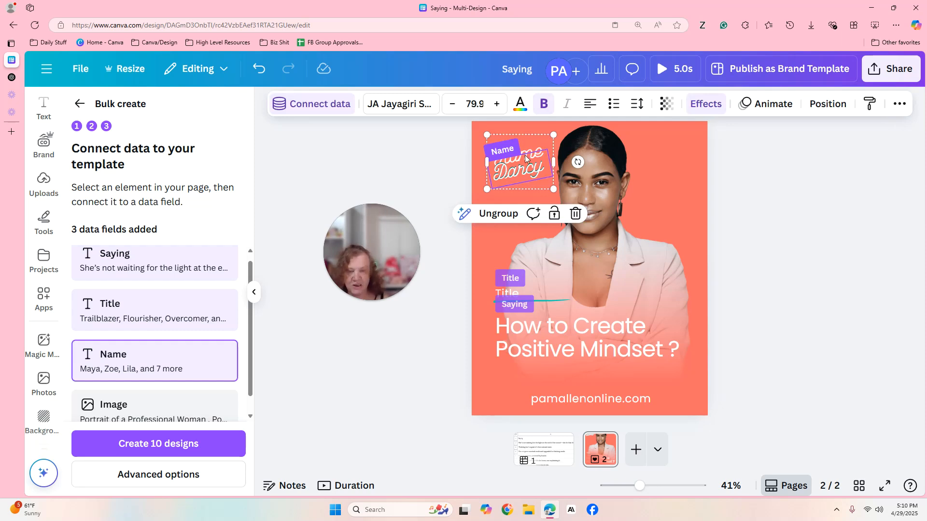
click(576, 213)
click(508, 145)
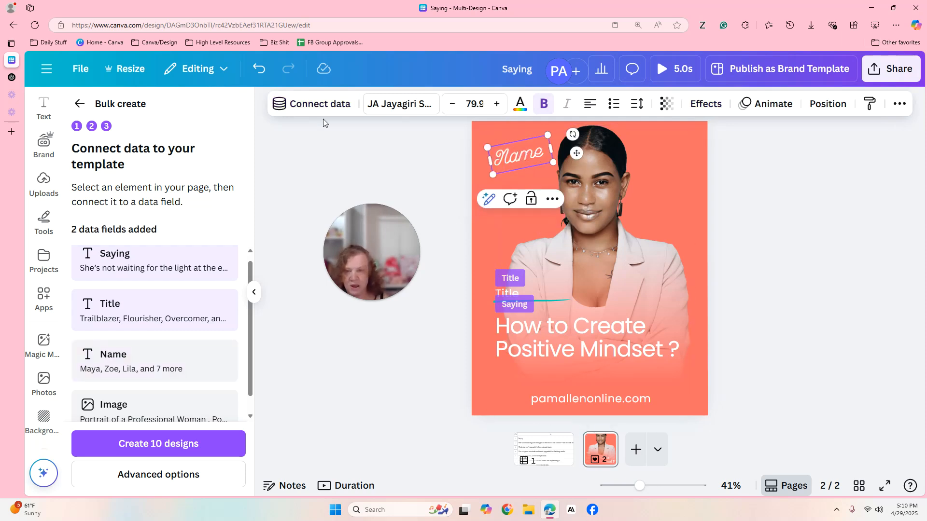
click(321, 102)
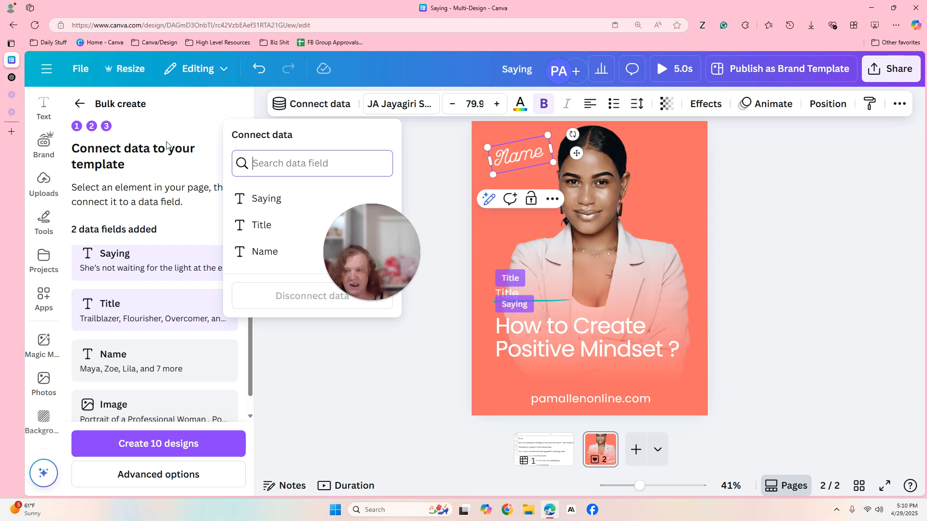
click(265, 250)
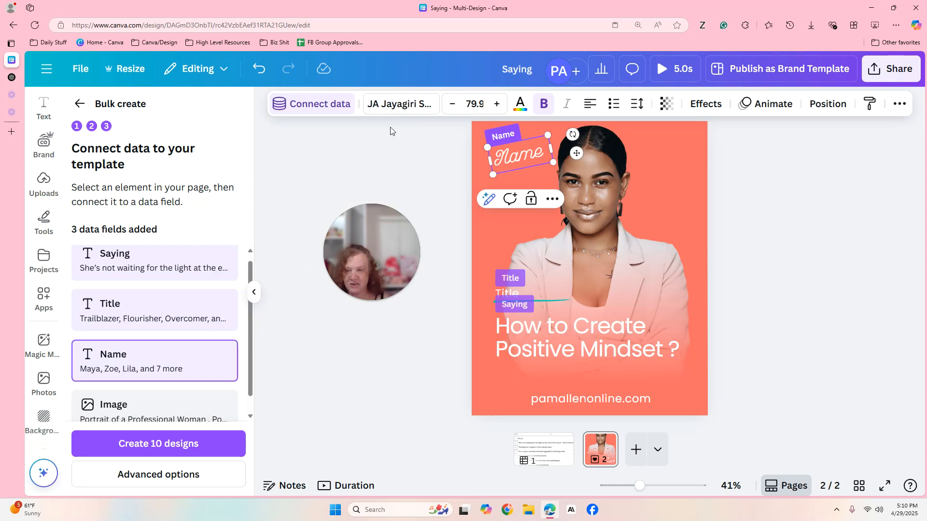
Connect the woman's portrait on the post template to the Image data field.
click(600, 189)
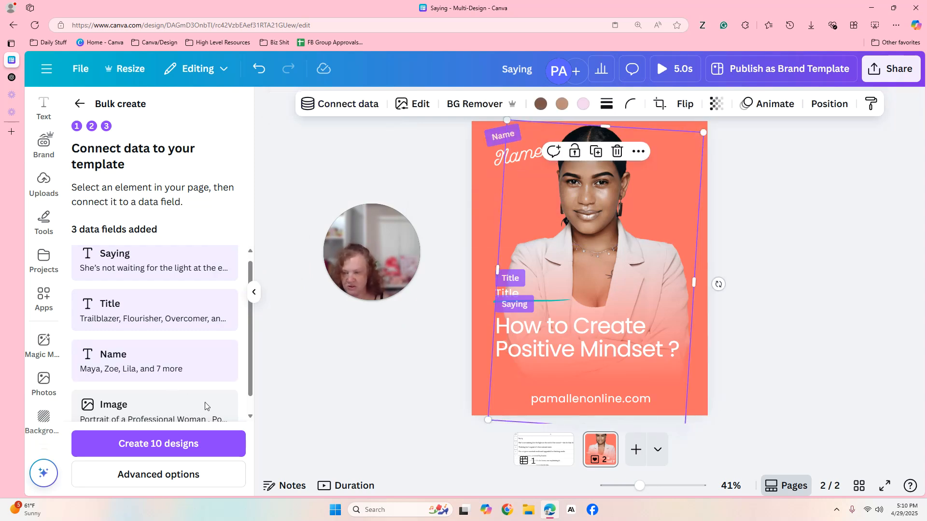
click(321, 103)
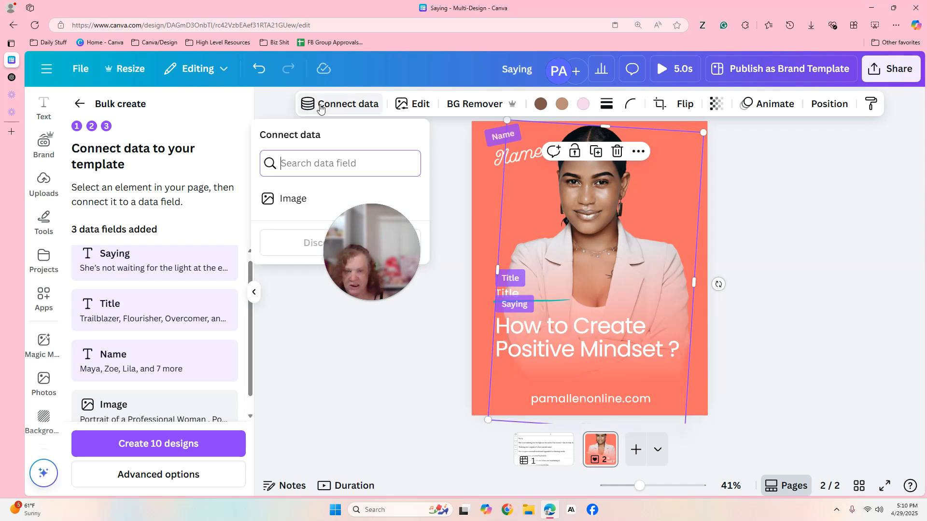
click(284, 198)
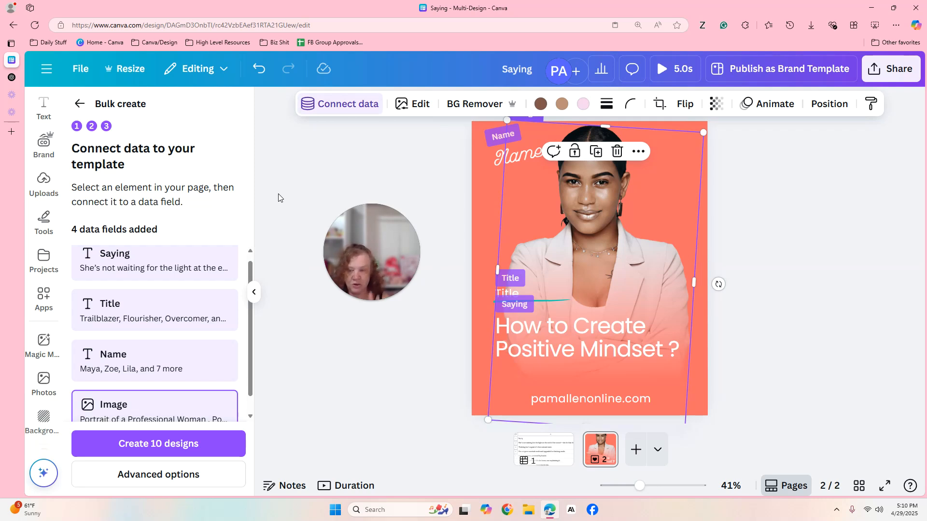
Set the bulk create output to multiple pages in one design.
scroll(176, 273, down, 1)
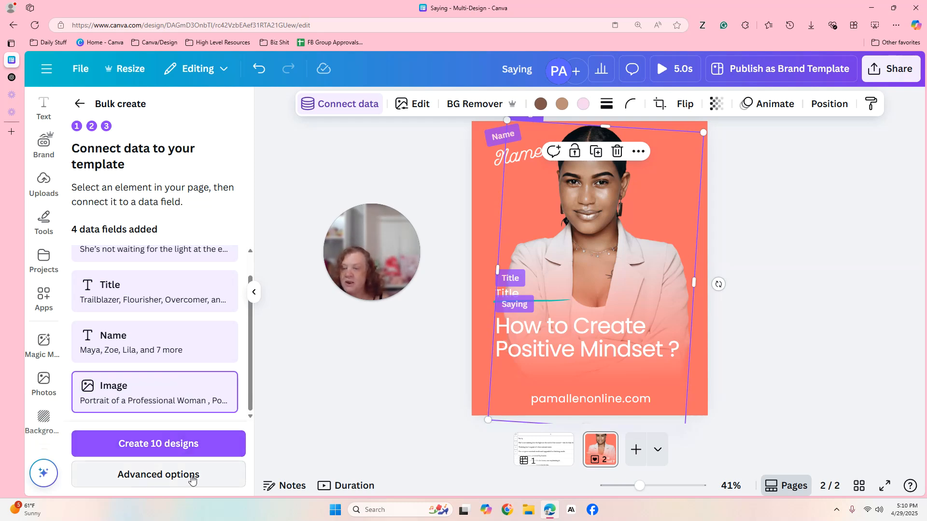
click(173, 474)
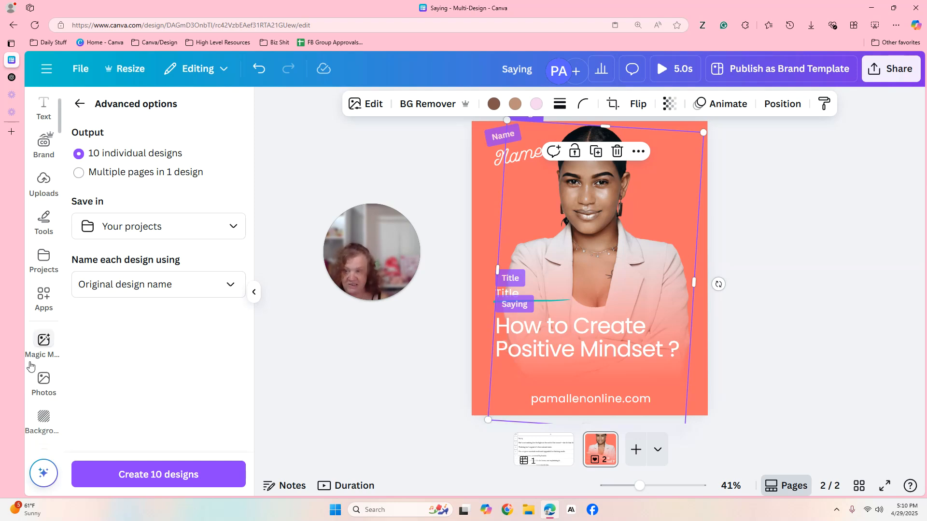
click(79, 174)
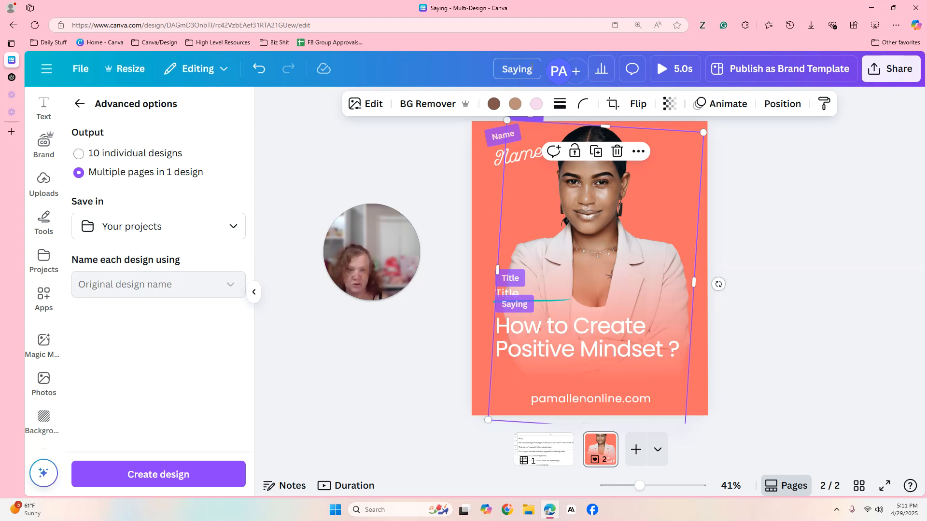
Rename the design as "Test Canva Sheets".
drag(536, 74, 504, 71)
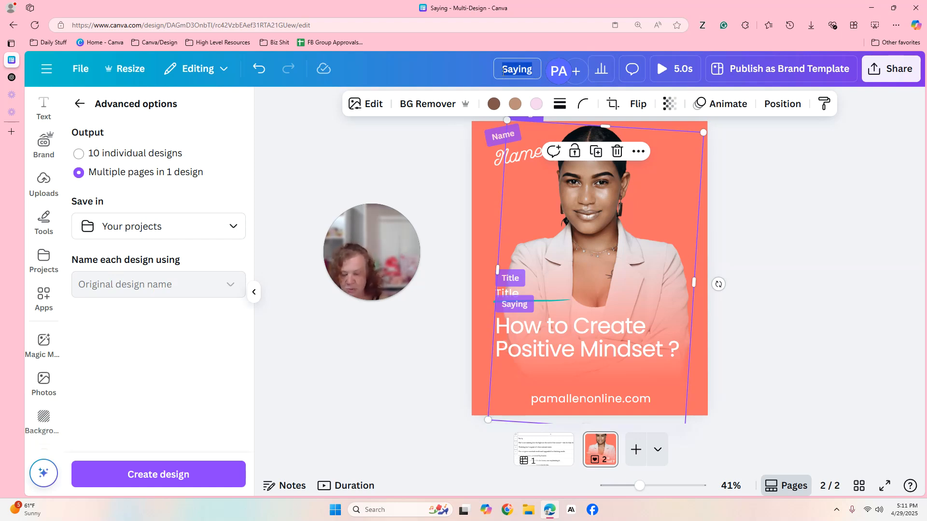
text(Tes)
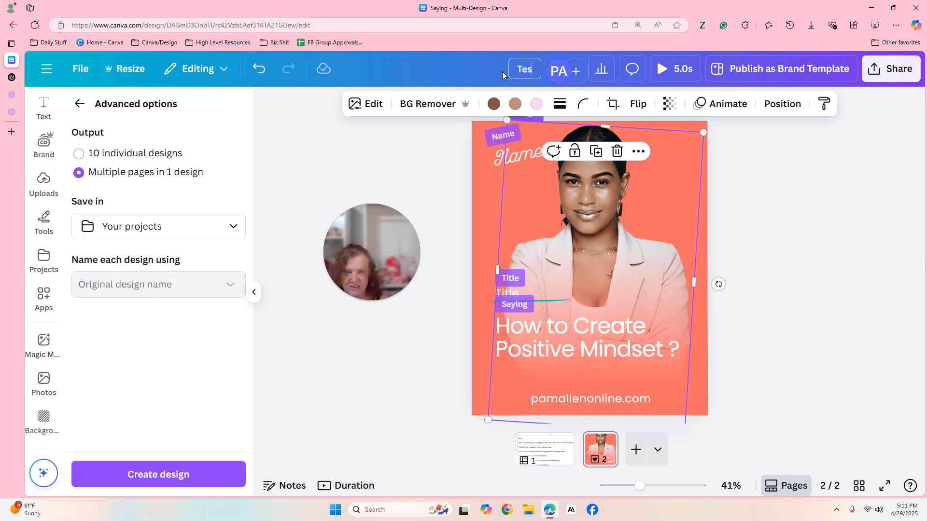
text(t Canva Shhe)
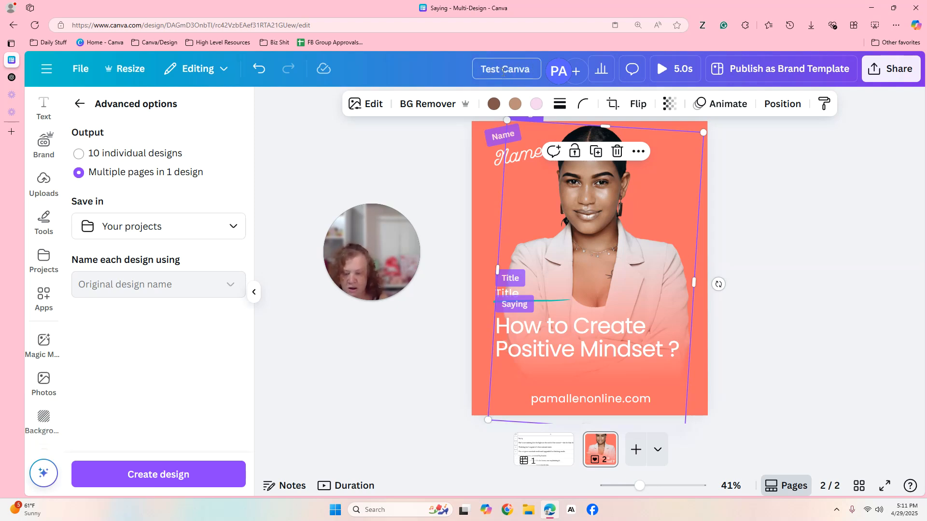
key(BackSpace)
key(BackSpace)
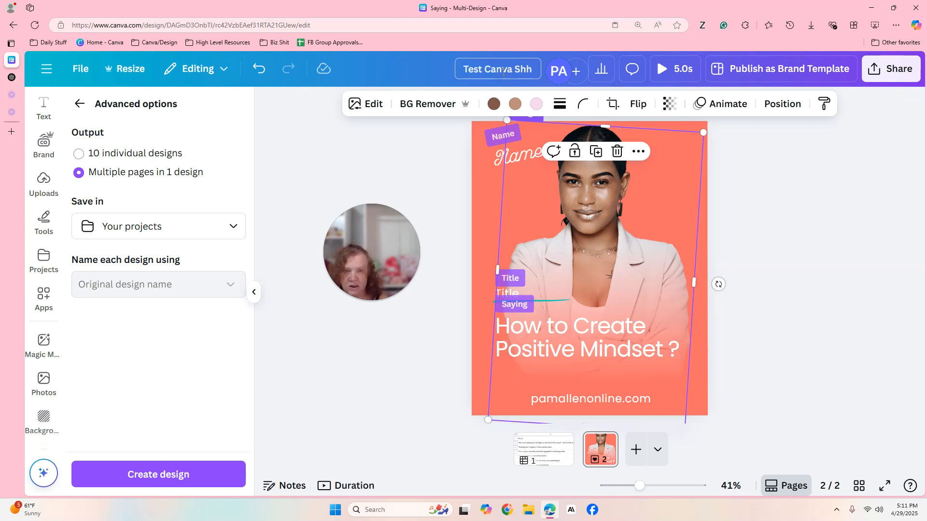
text(eets)
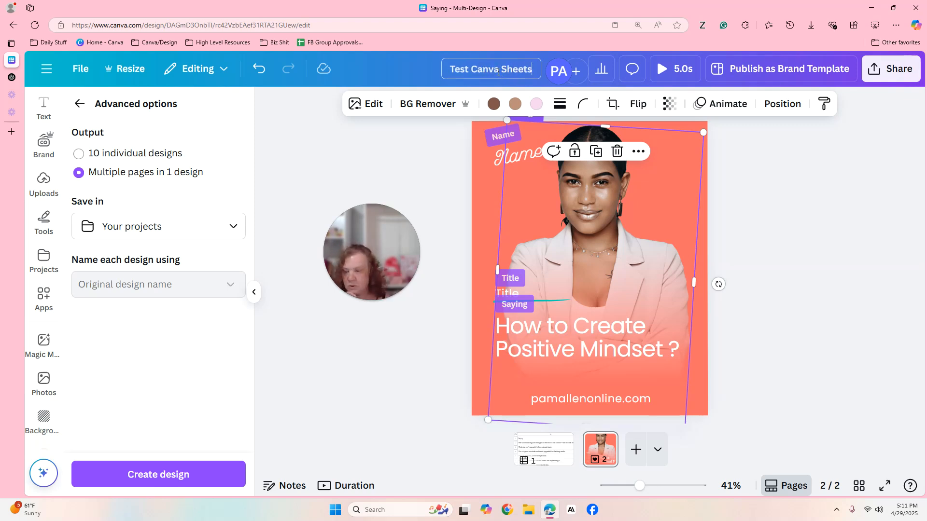
Generate the bulk design and open it through the link in the sheet's Trailblazer row.
click(173, 476)
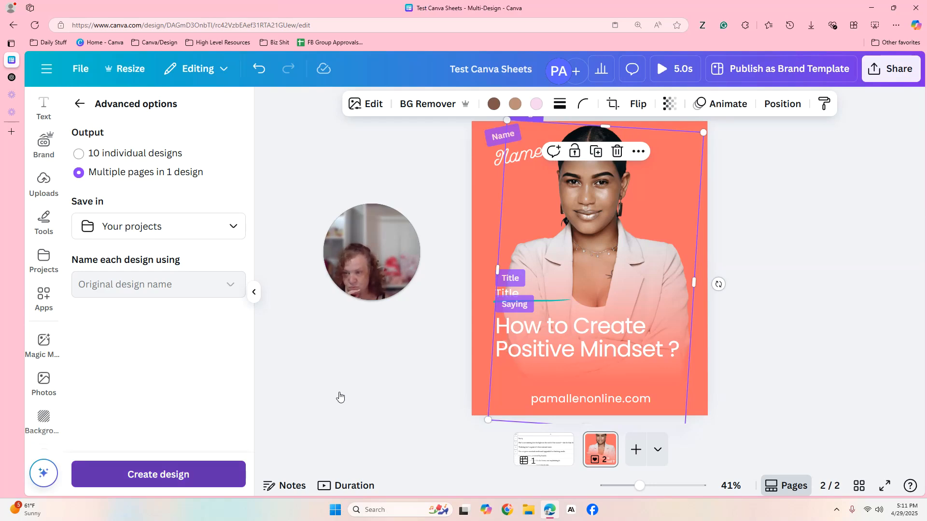
click(155, 475)
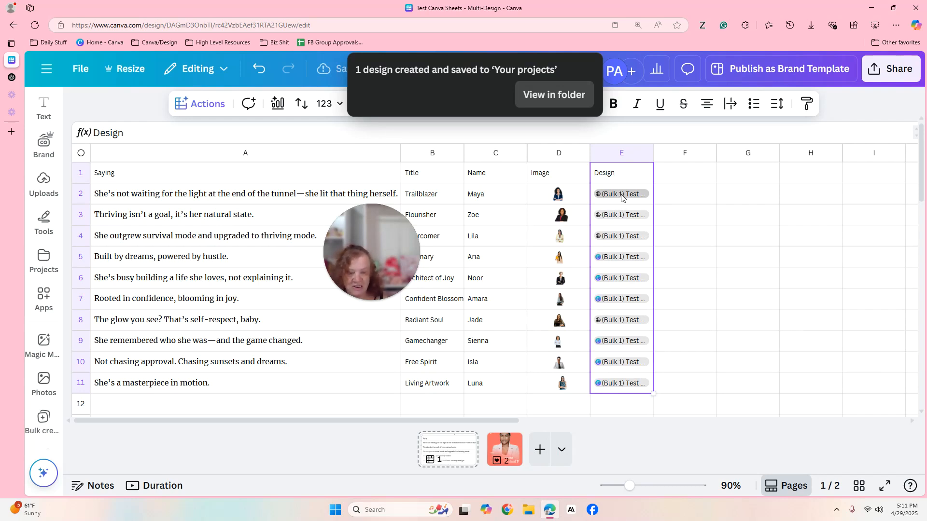
click(618, 198)
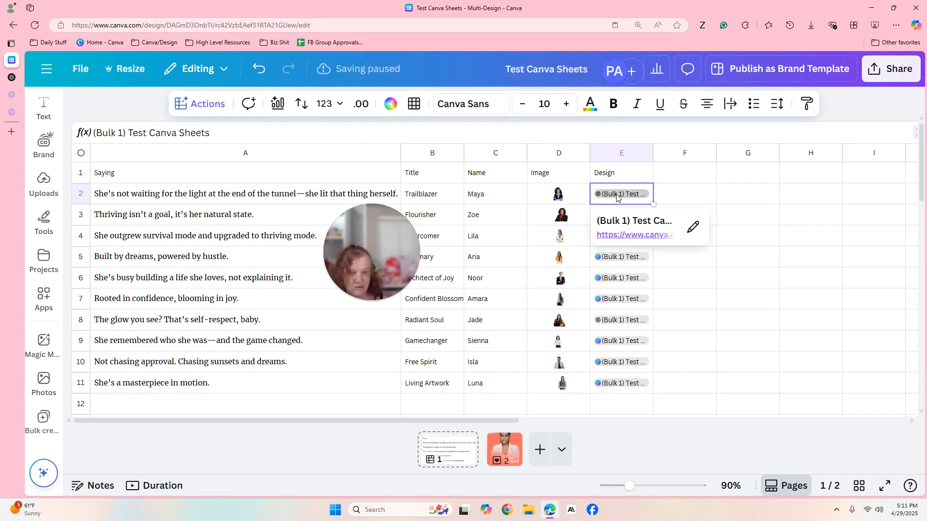
click(639, 237)
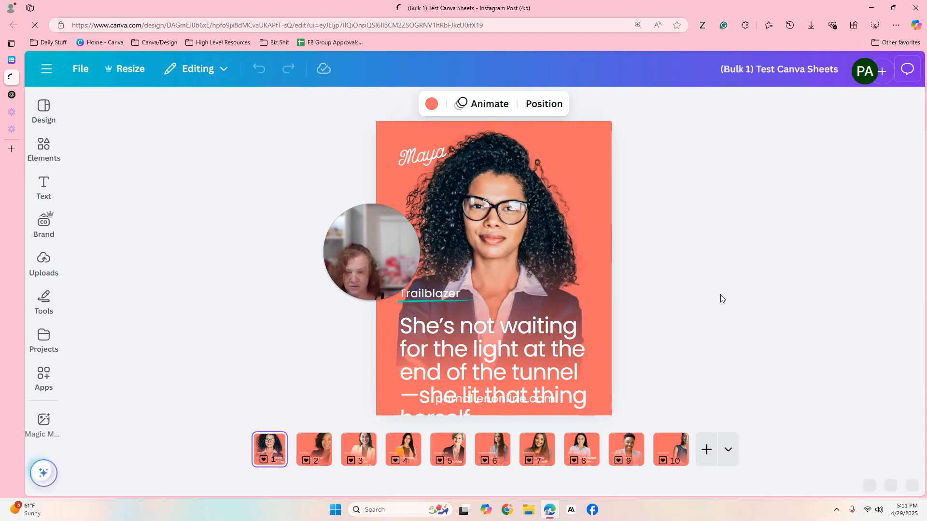
Reduce the font size of the Trailblazer saying on page 1 so it fits above the website line.
click(425, 157)
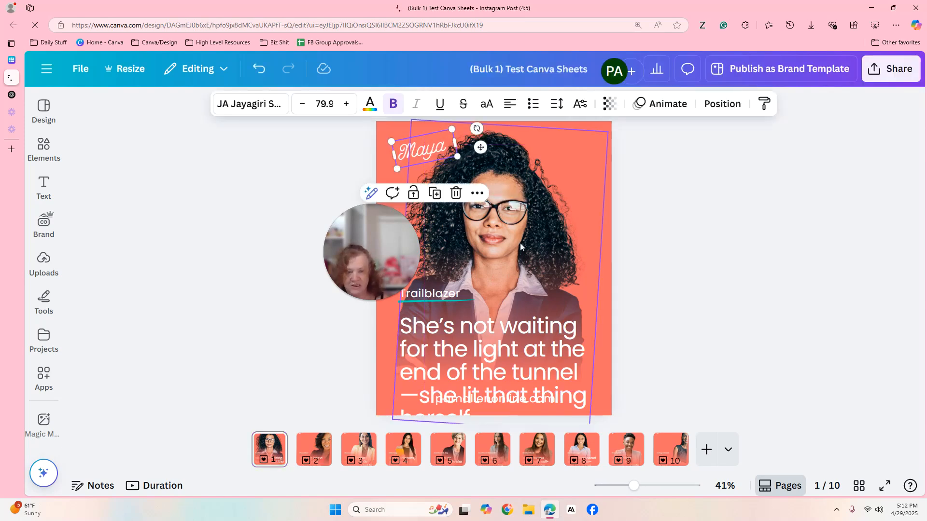
click(505, 336)
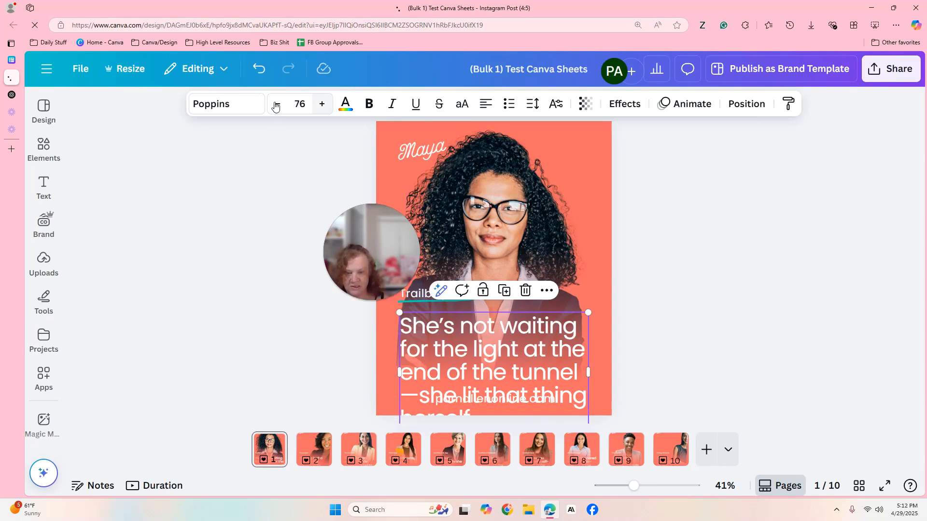
click(676, 218)
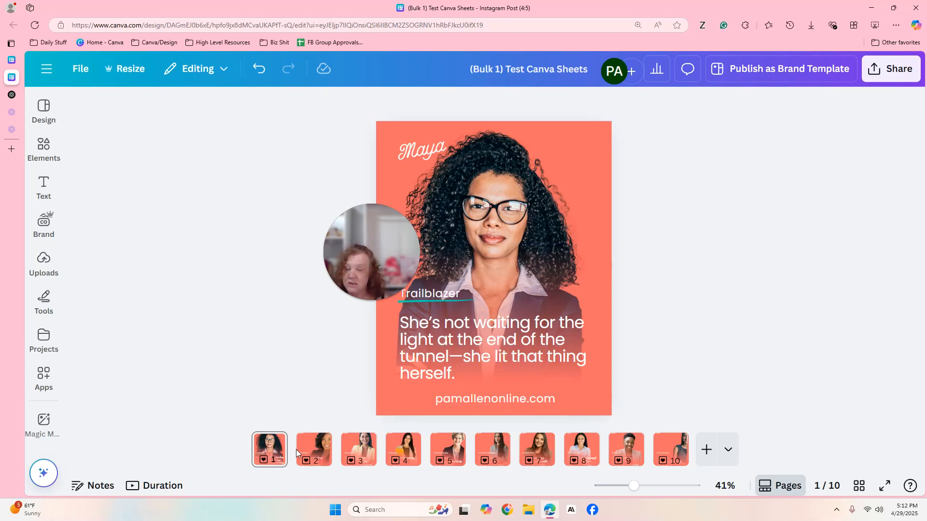
Shift the portrait on page 2 up and left, and widen its frame past the post's right edge to about 902 px.
click(314, 449)
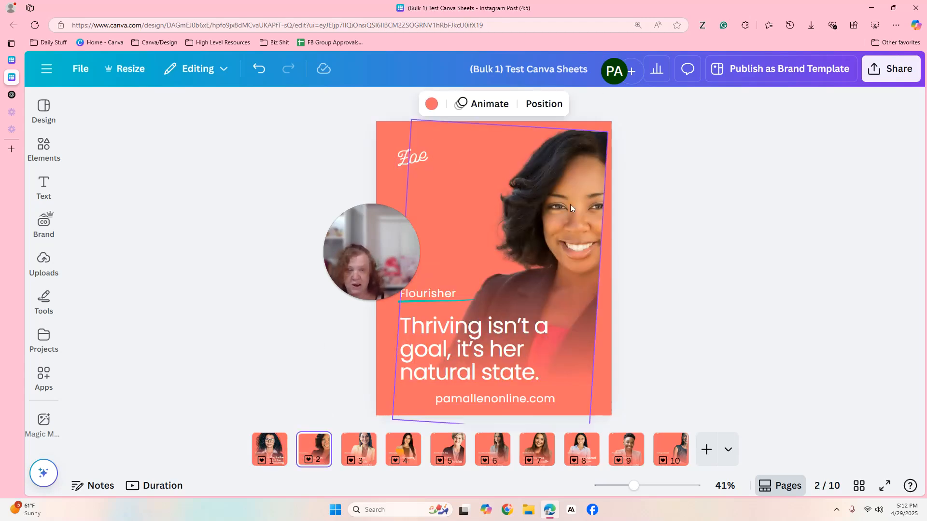
drag(550, 193, 533, 181)
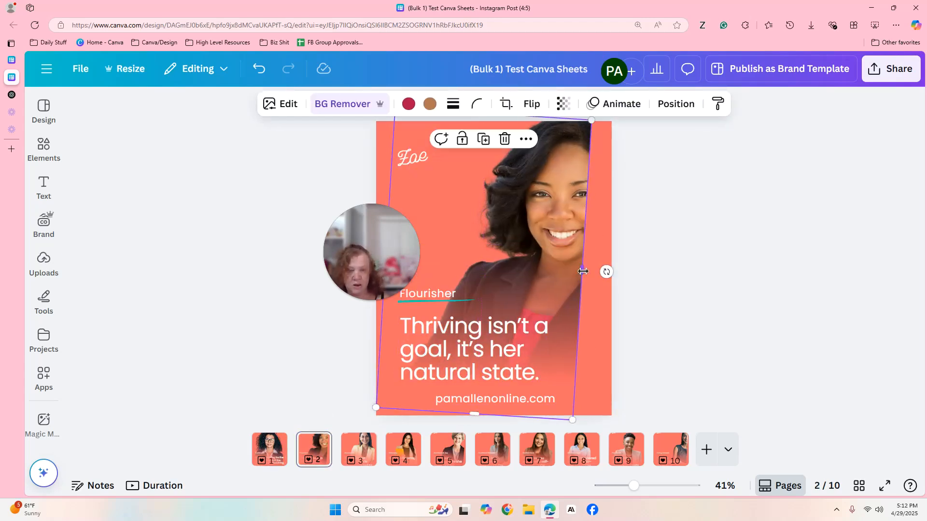
drag(605, 263, 682, 207)
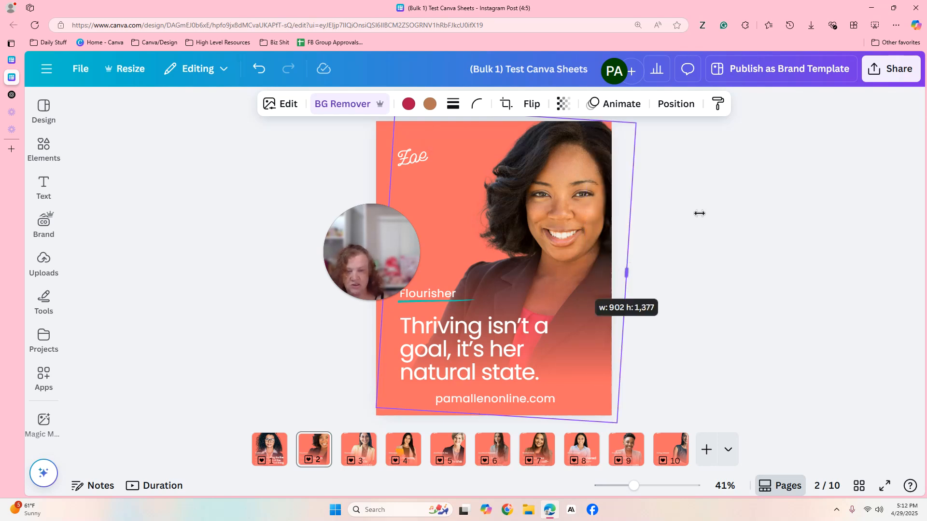
click(701, 258)
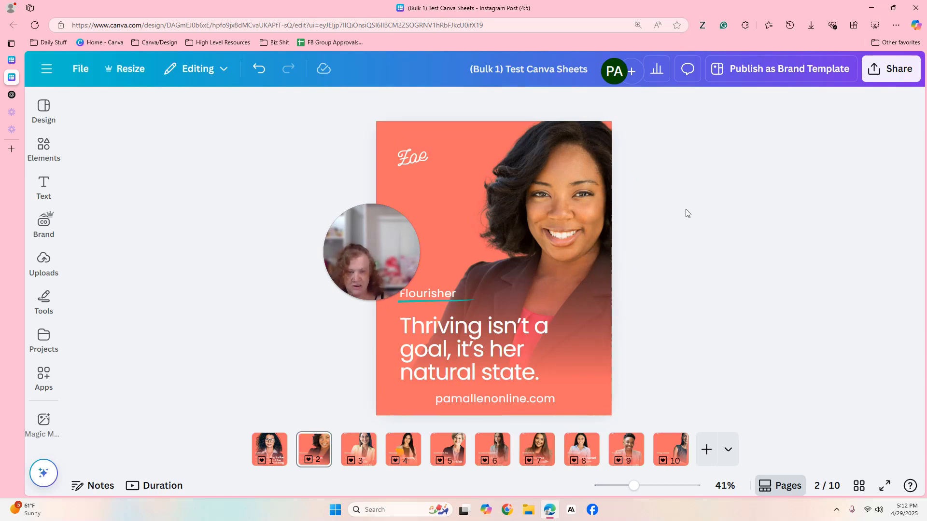
Reduce the font size of the Overcomer saying on page 3 so it fits on three lines above the website line.
click(359, 449)
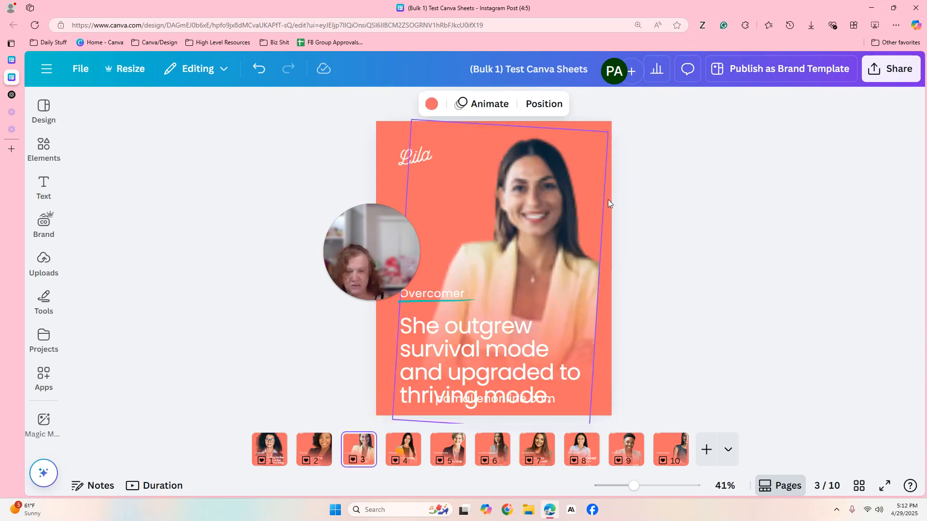
click(513, 360)
click(273, 100)
click(273, 100)
click(273, 100)
click(272, 100)
click(273, 100)
click(273, 99)
click(273, 100)
click(671, 224)
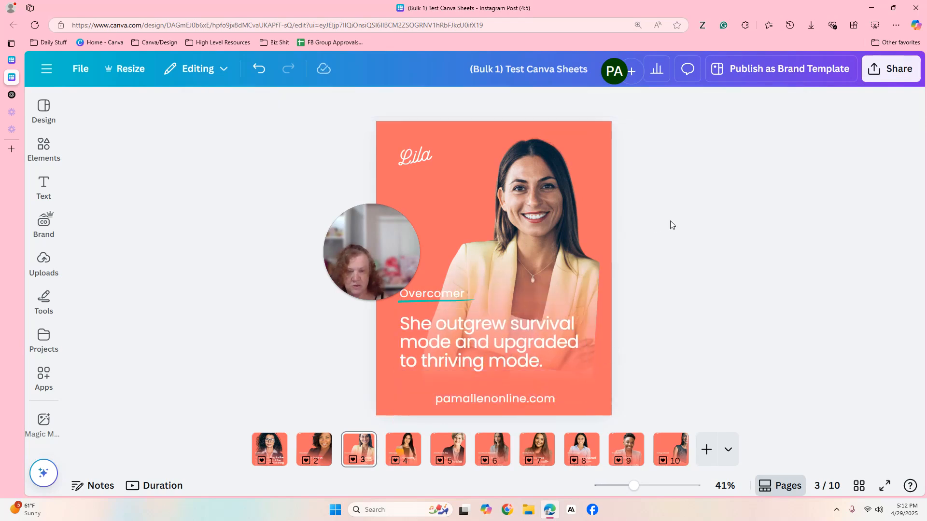
Move the portrait on page 3 slightly right, to the edge of the post.
click(509, 256)
drag(564, 177, 573, 177)
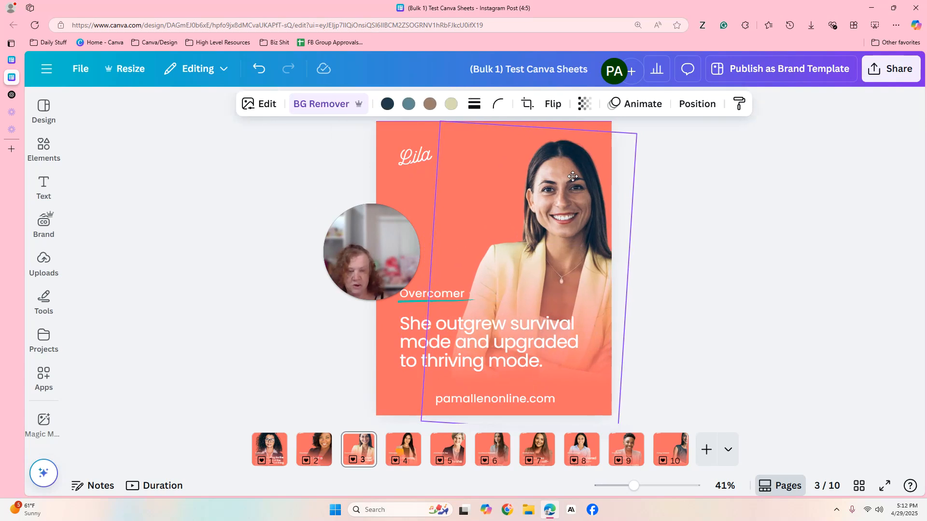
click(721, 197)
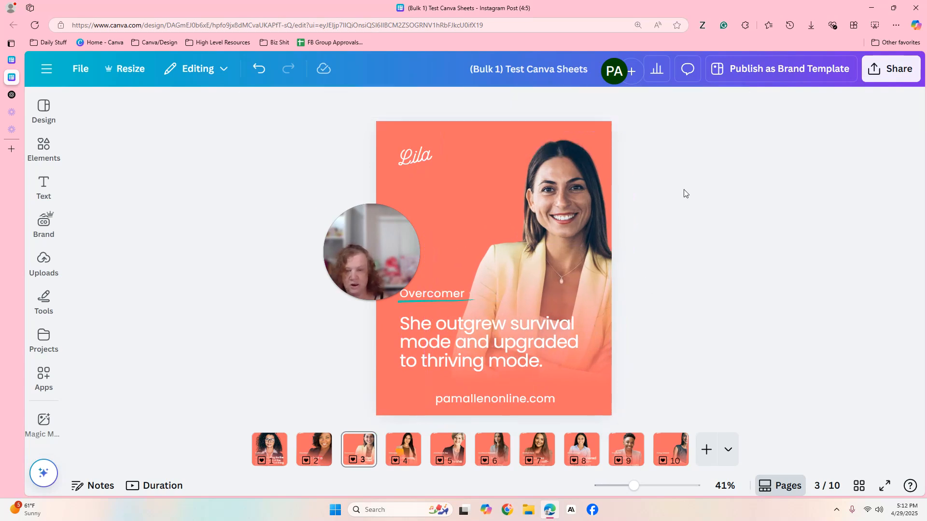